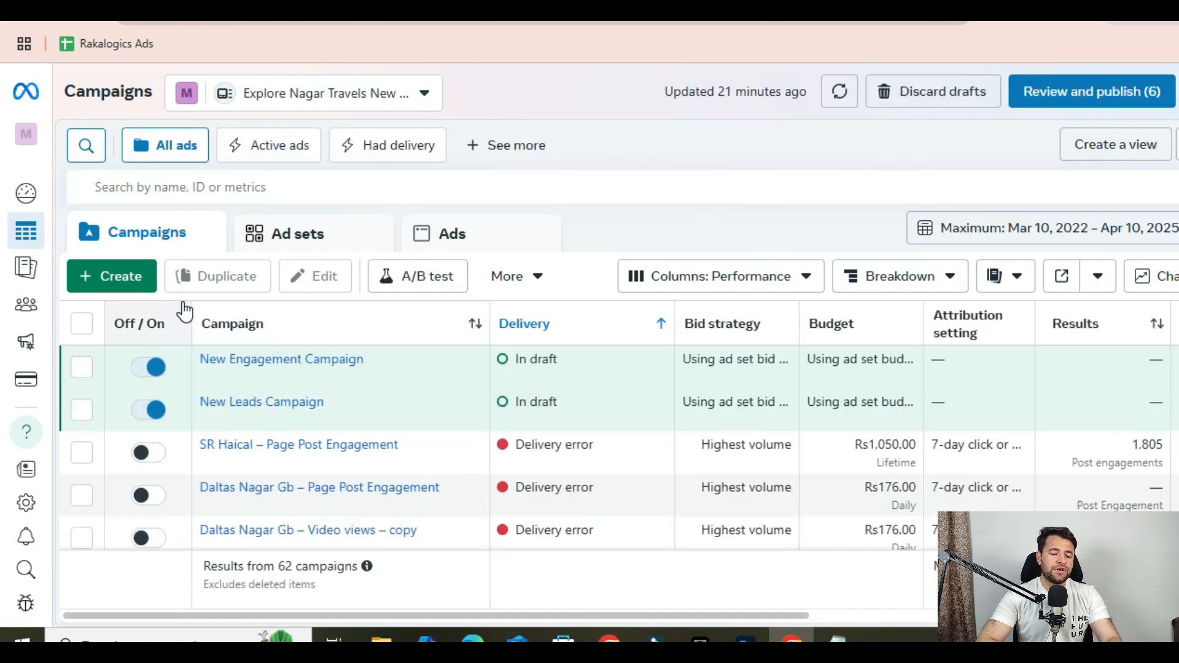
# - Create a new auction campaign with the Engagement objective, using the manual engagement campaign setup
pyautogui.click(110, 275)
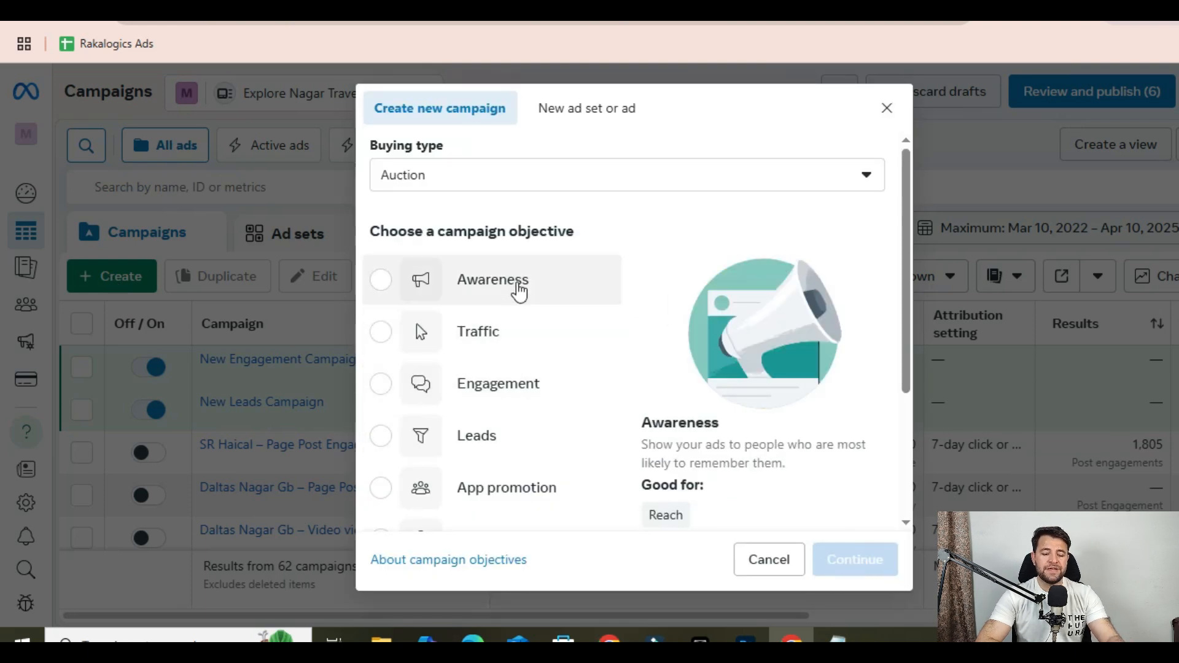
pyautogui.scroll(-2, 502, 398)
pyautogui.scroll(2, 501, 398)
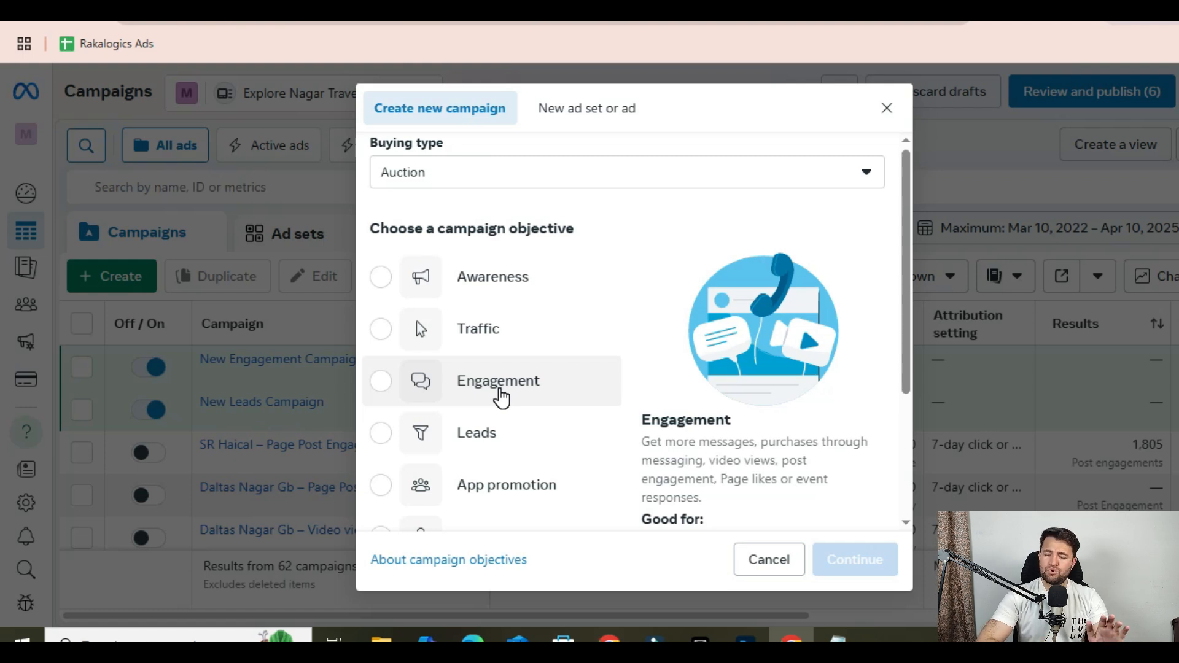
pyautogui.scroll(-3, 500, 398)
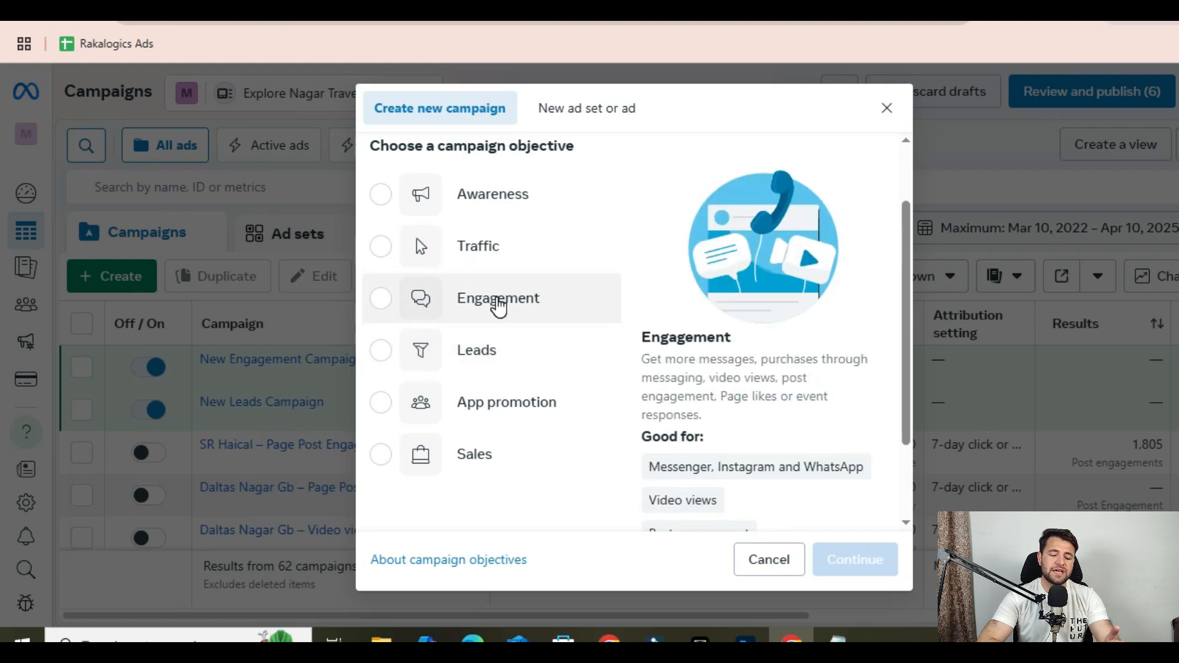
pyautogui.click(497, 302)
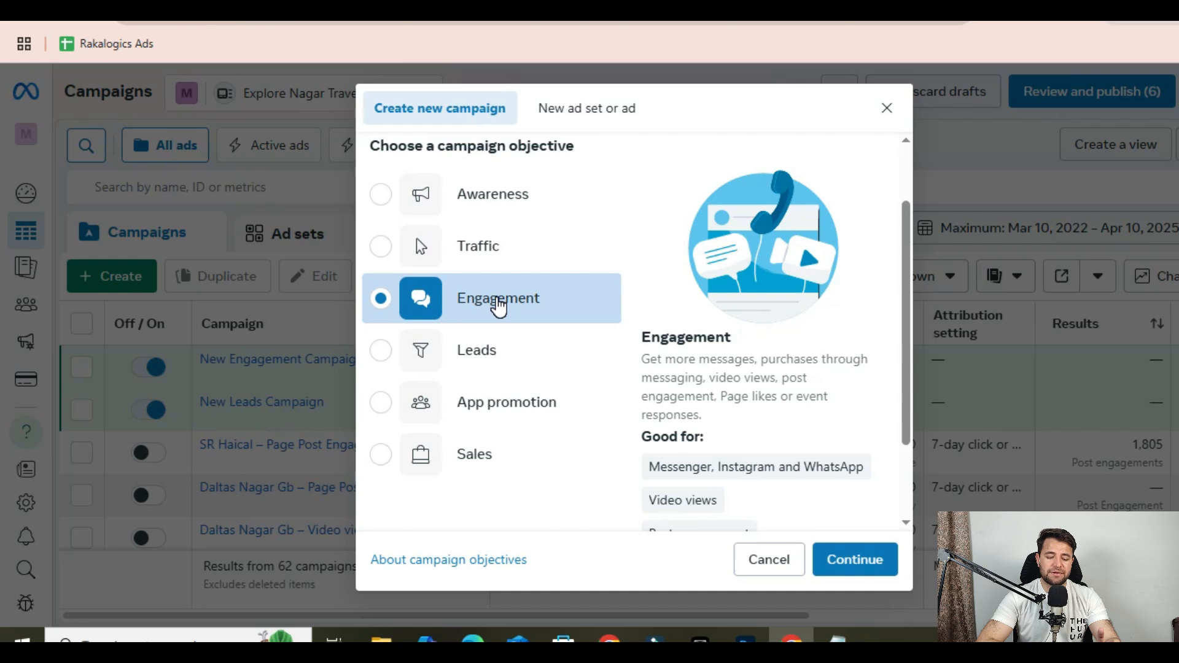
pyautogui.click(857, 568)
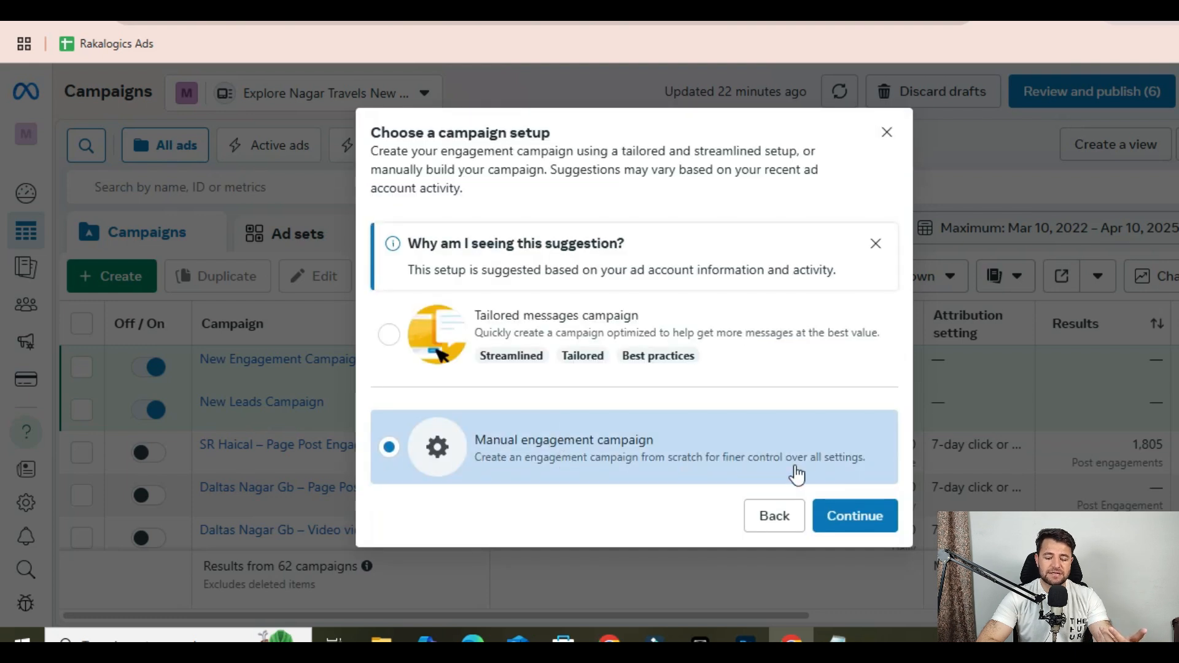
pyautogui.click(845, 515)
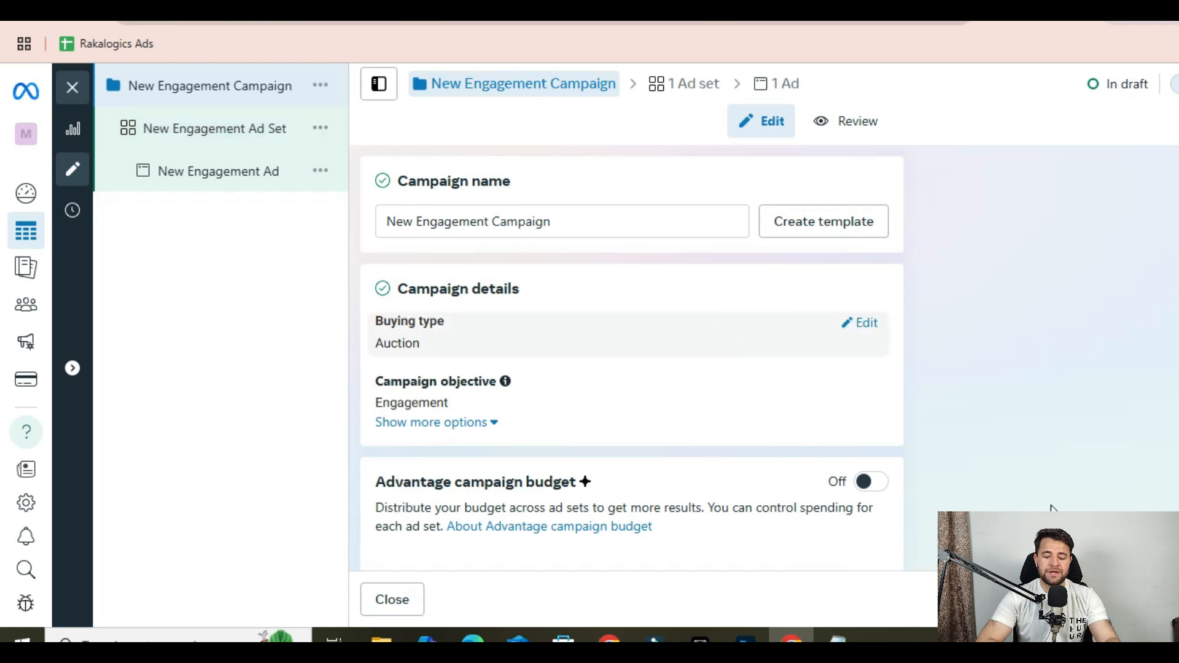
# - Set the daily budget of the New Engagement Ad Set to Rs1,000
pyautogui.click(269, 142)
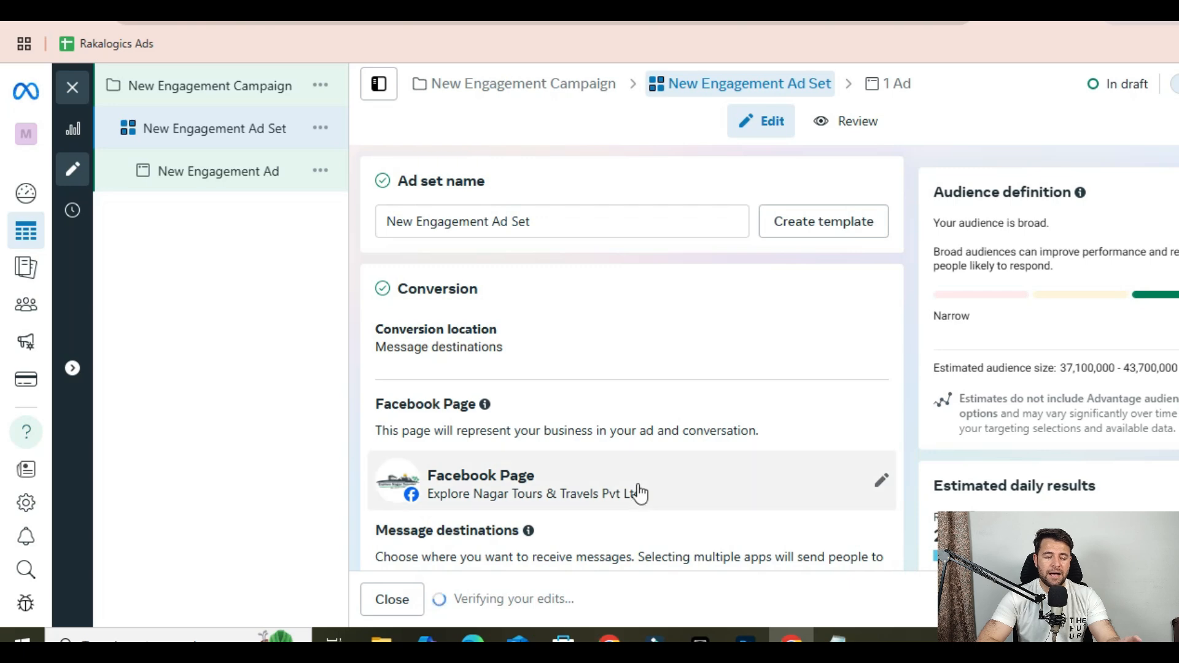
pyautogui.scroll(-2, 638, 489)
pyautogui.scroll(-13, 593, 488)
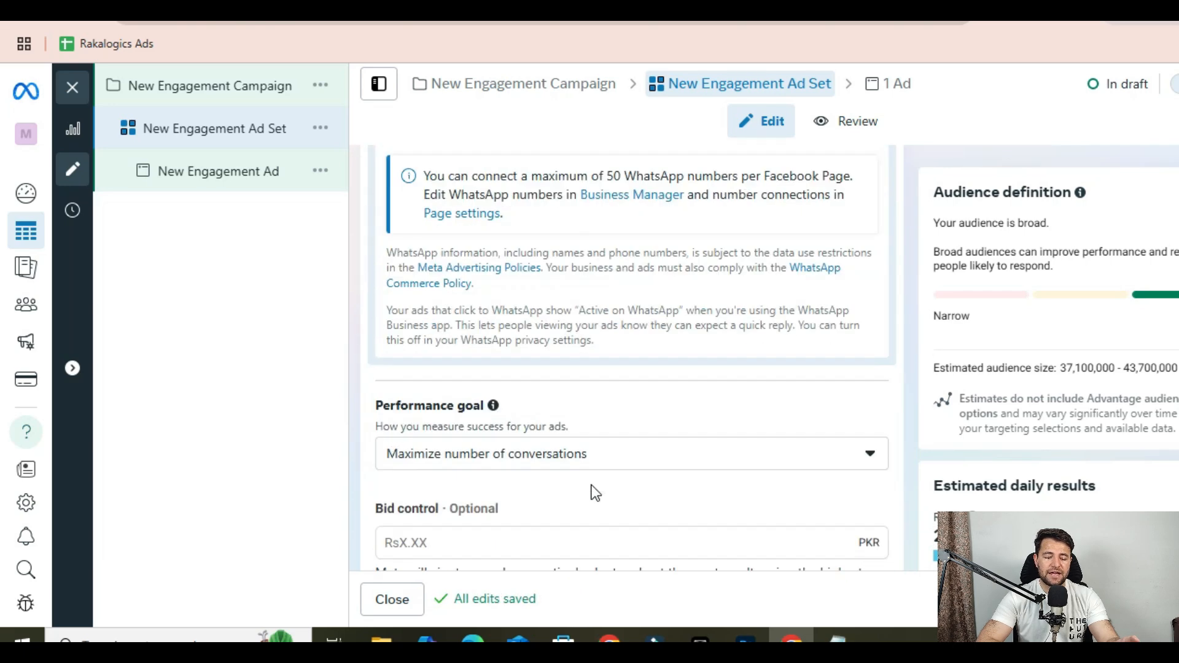
pyautogui.click(595, 464)
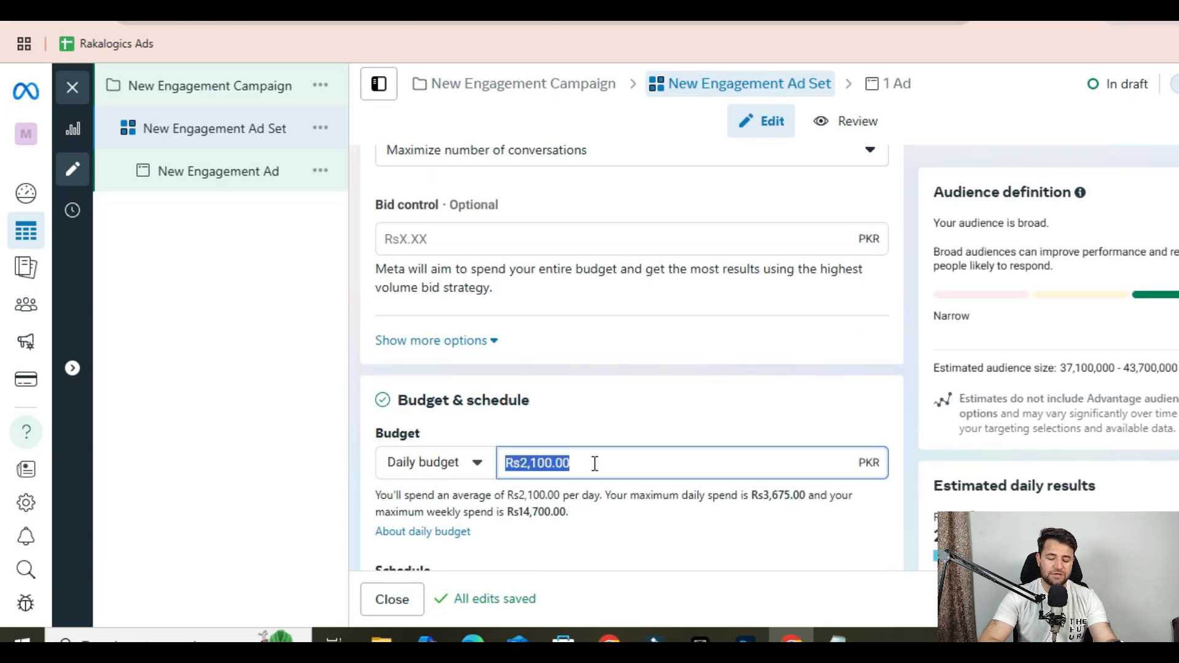
pyautogui.write('1000')
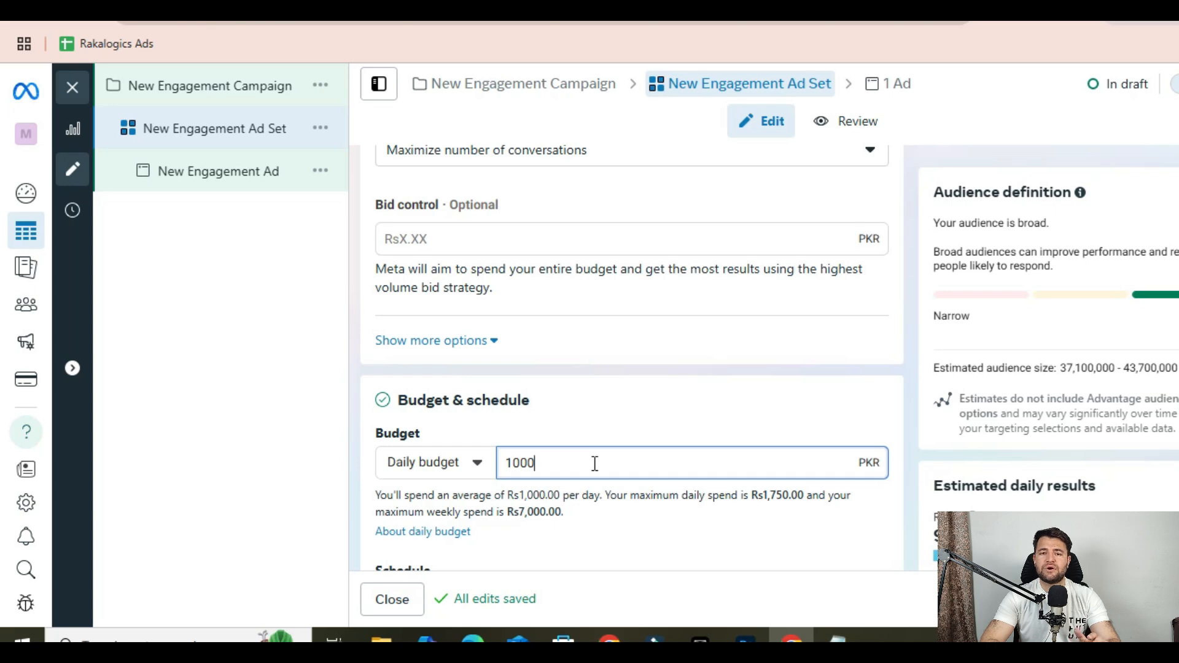
pyautogui.click(646, 525)
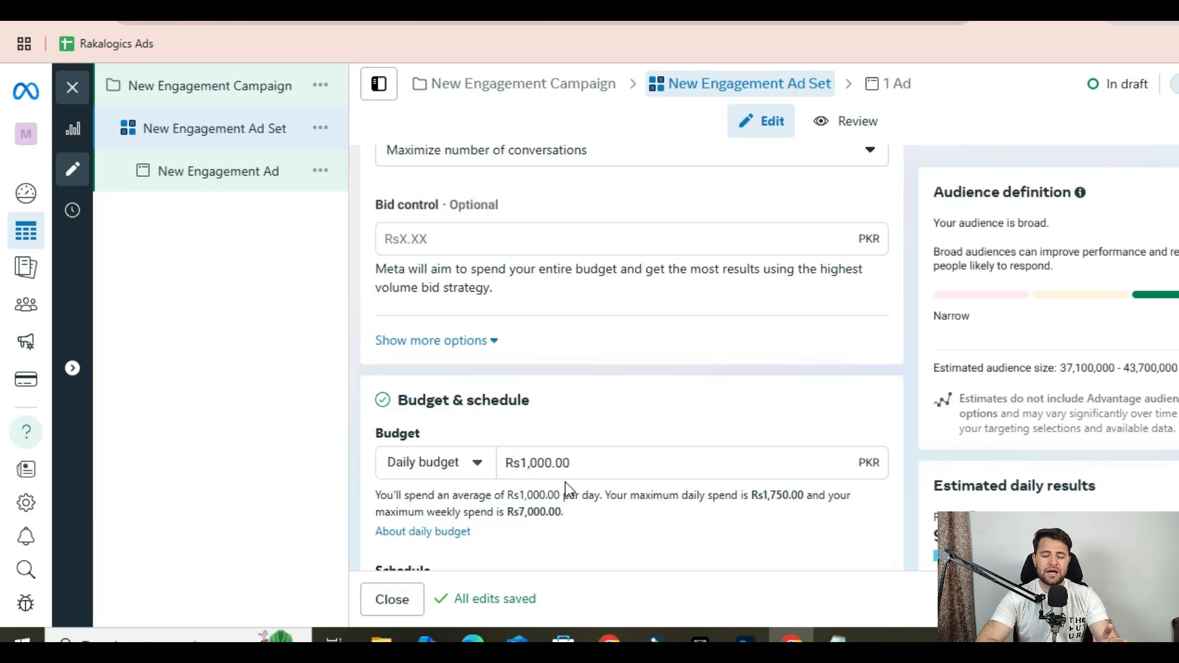
# - Examine the ad set's budget and schedule, audience and placement sections, and the estimated daily results
pyautogui.scroll(-10, 632, 357)
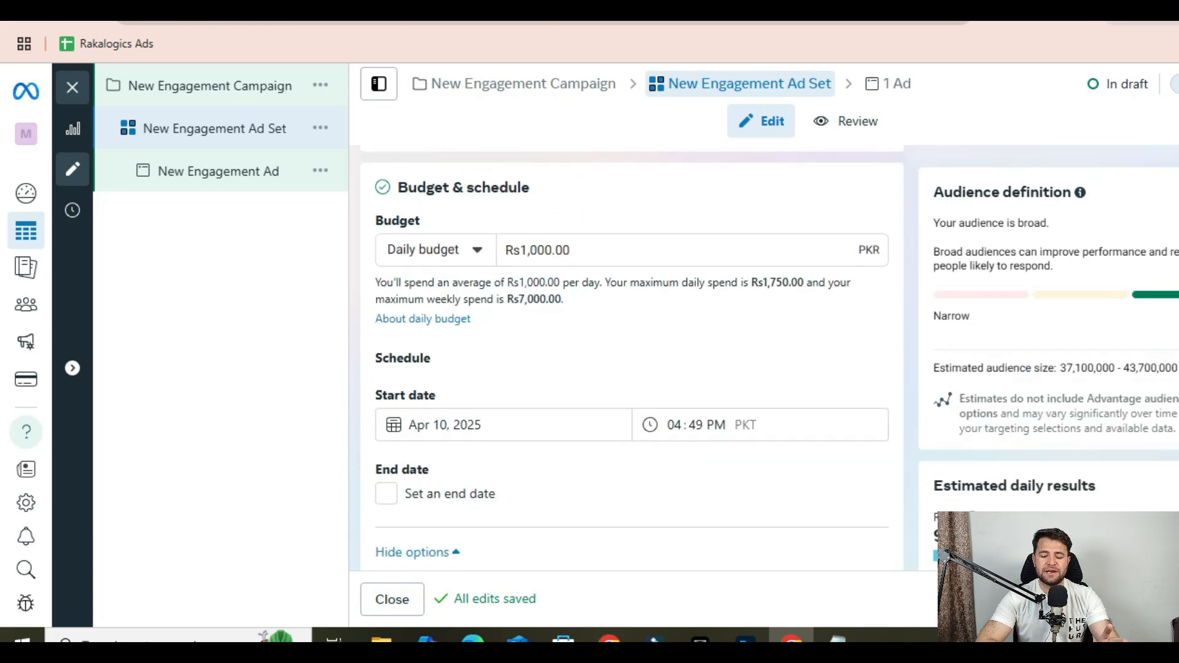
pyautogui.scroll(-3, 632, 358)
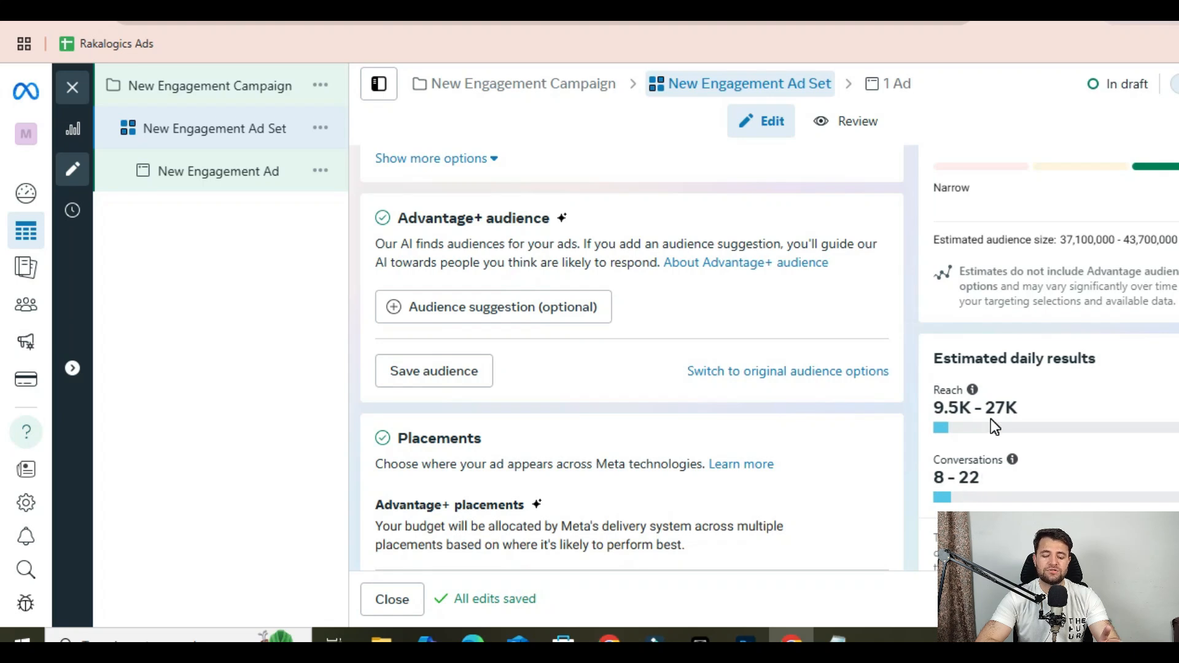
pyautogui.scroll(4, 619, 435)
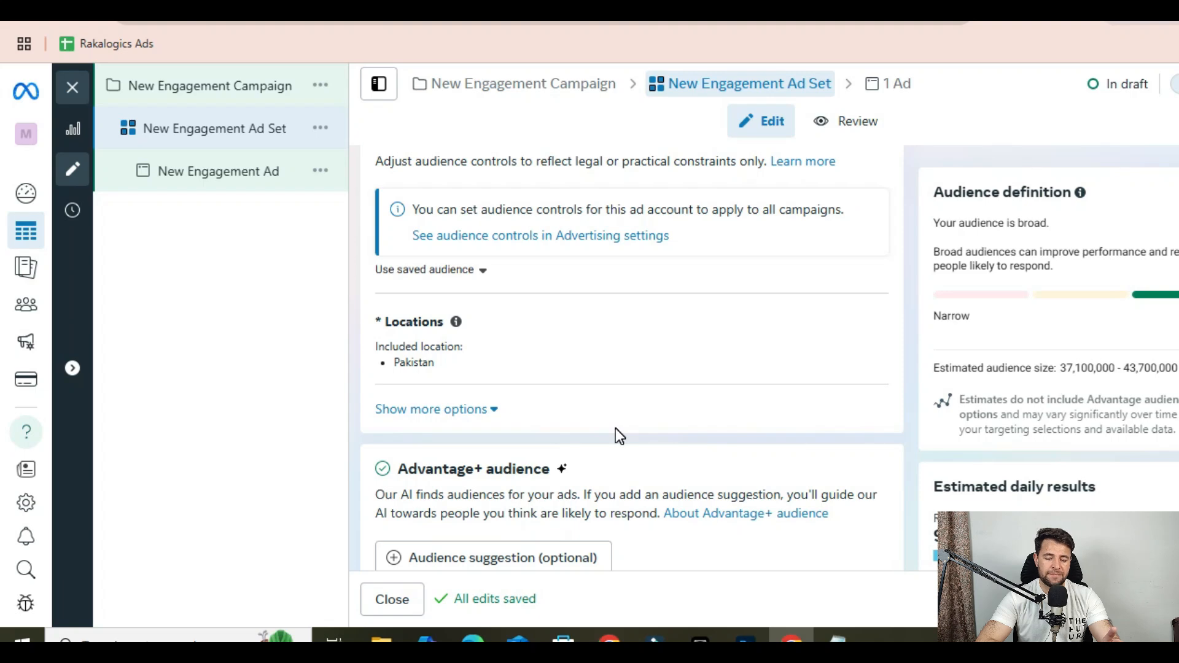
pyautogui.scroll(5, 616, 430)
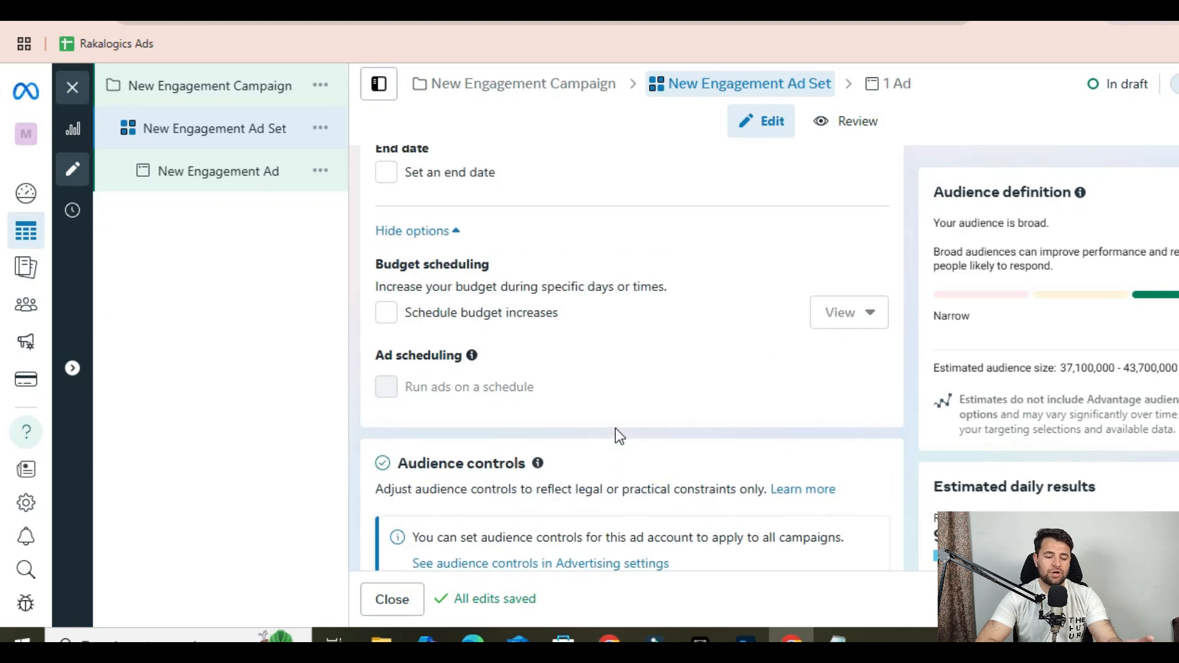
pyautogui.scroll(7, 619, 435)
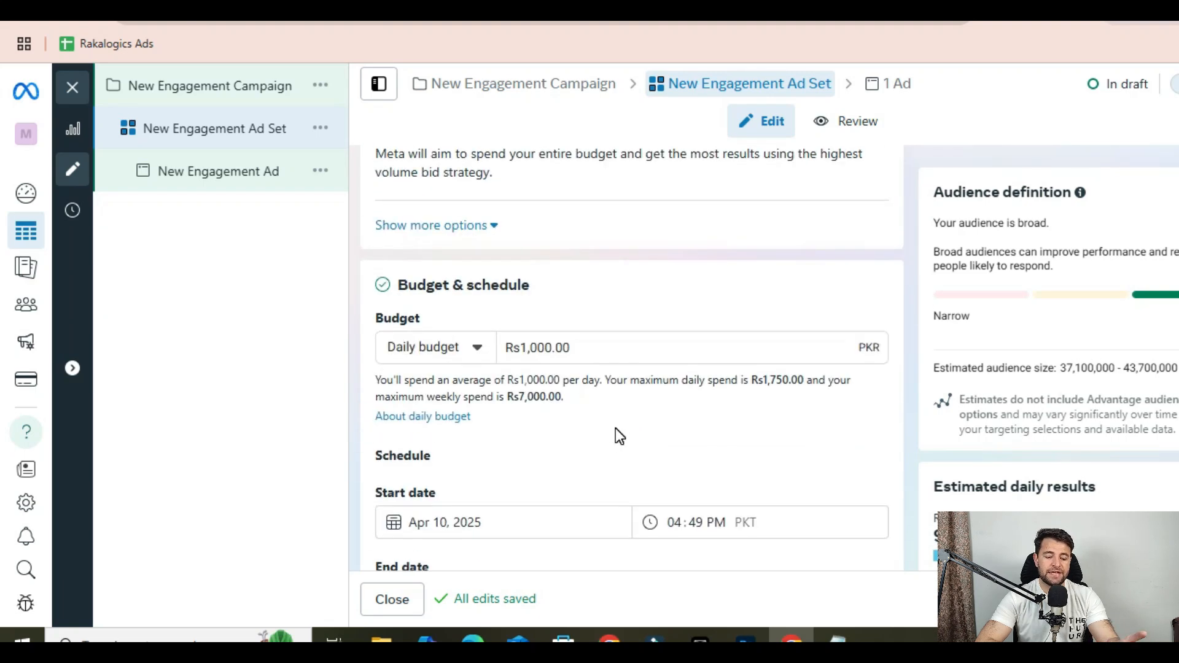
pyautogui.scroll(1, 619, 435)
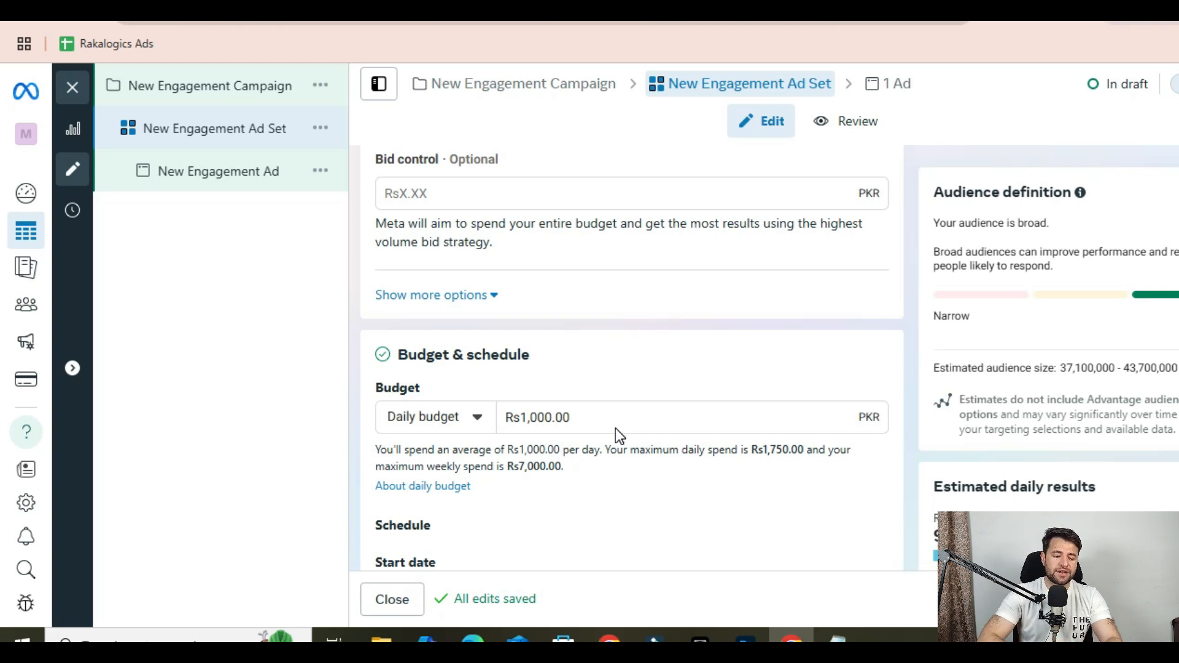
pyautogui.scroll(-6, 615, 429)
pyautogui.scroll(1, 615, 428)
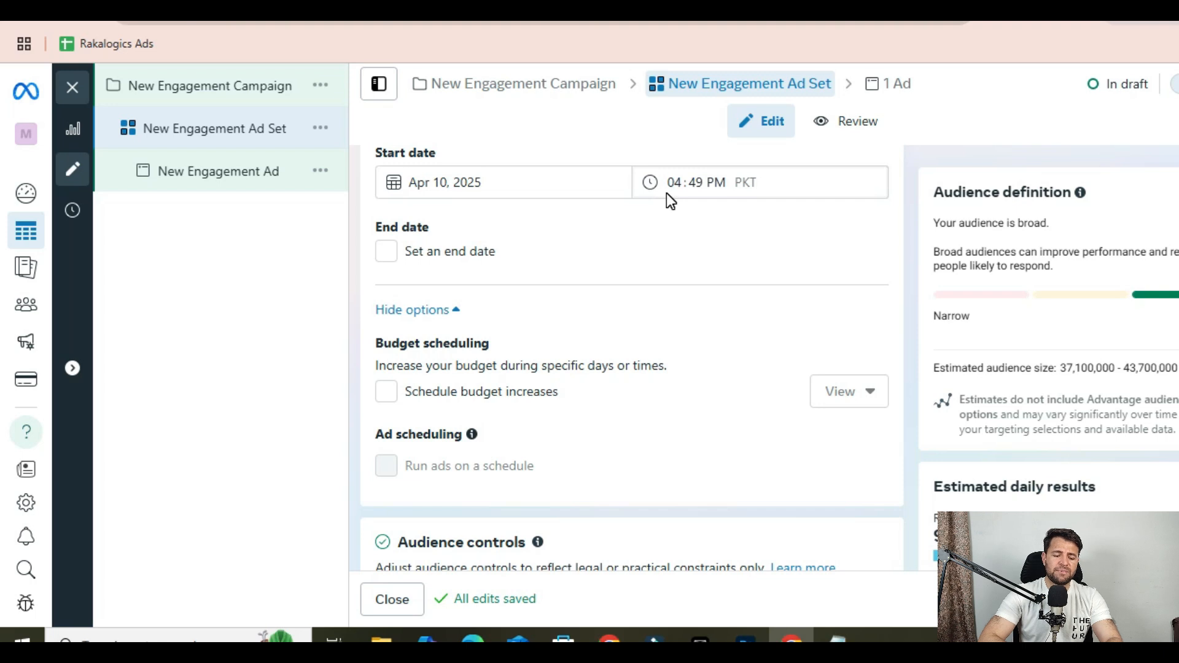
# - Restrict the Pakistan location to cities only, with a minimum population of 1 million
pyautogui.scroll(-6, 606, 272)
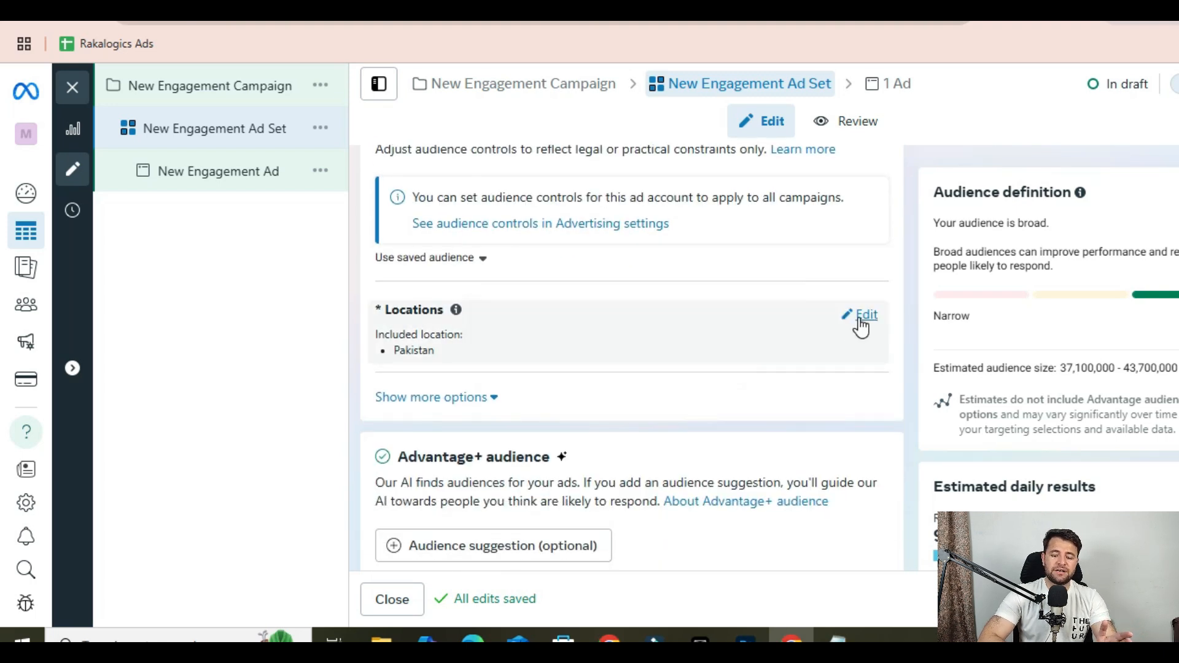
pyautogui.click(859, 318)
pyautogui.scroll(-2, 528, 382)
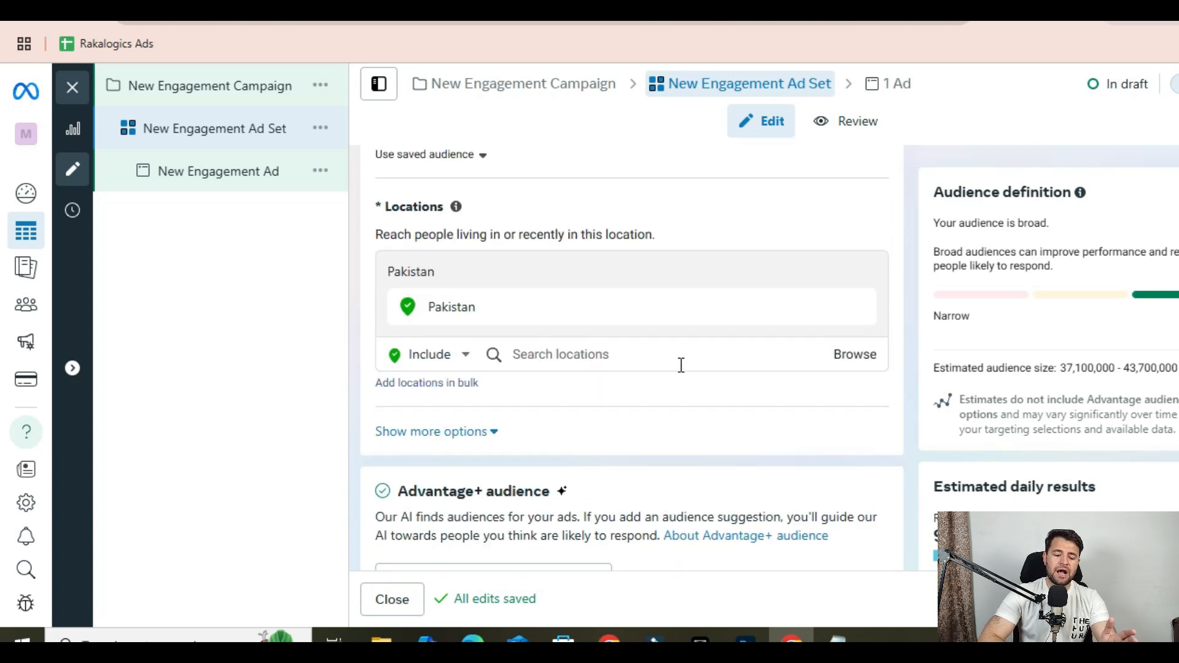
pyautogui.moveTo(775, 315)
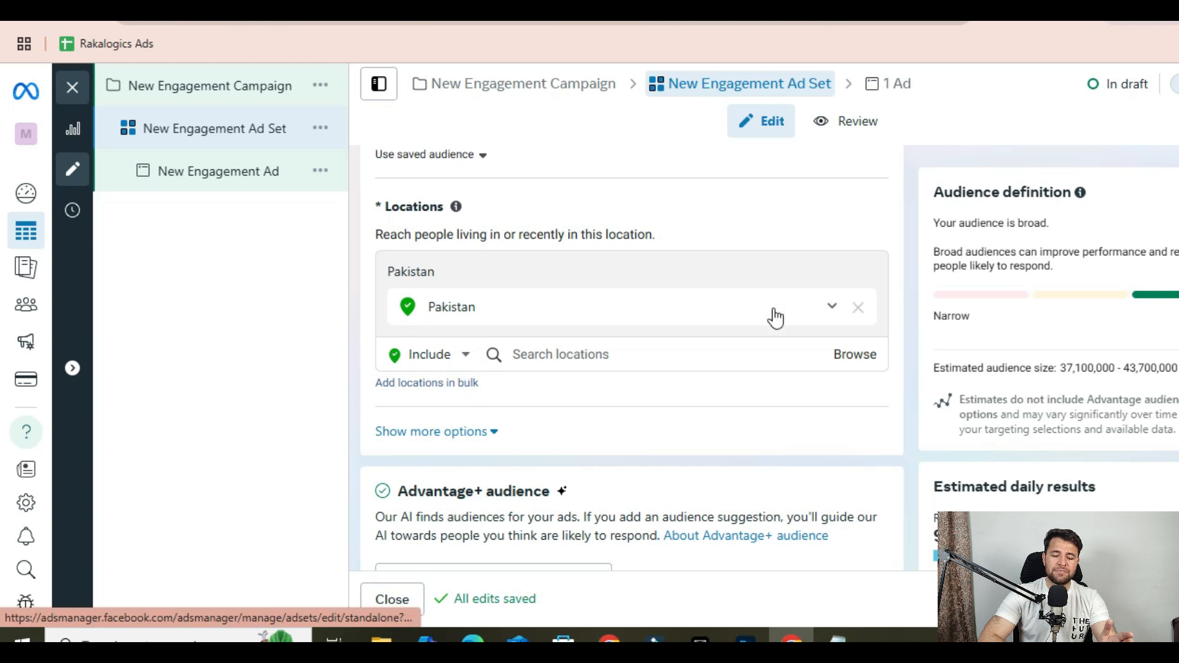
pyautogui.click(833, 309)
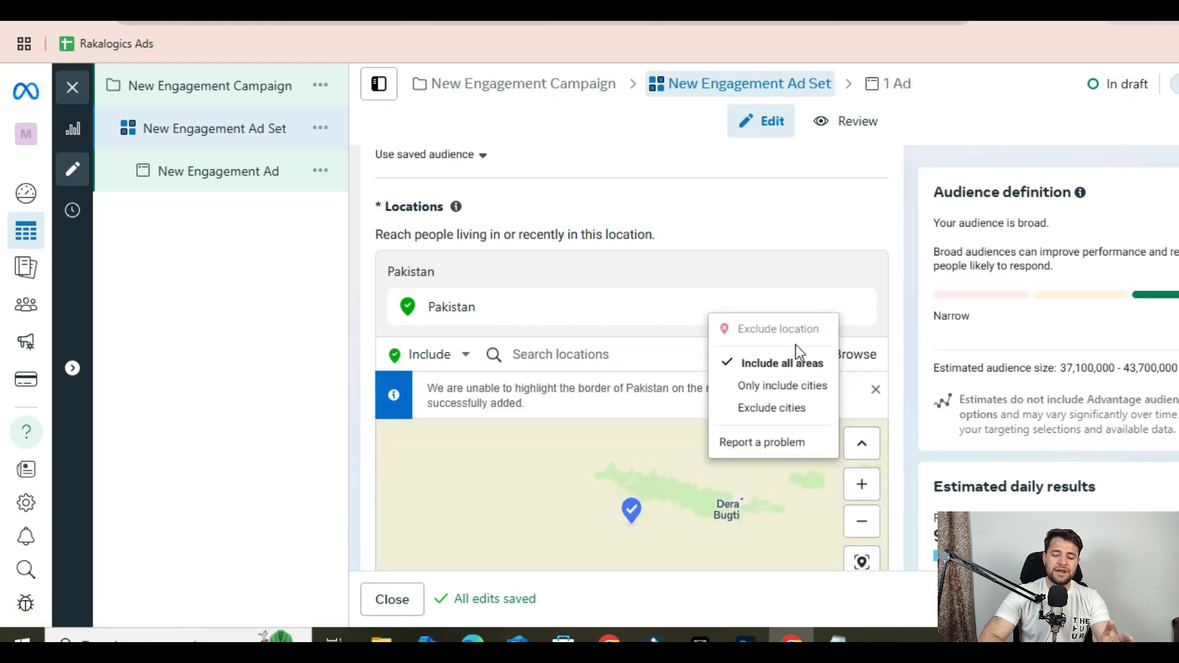
pyautogui.click(773, 392)
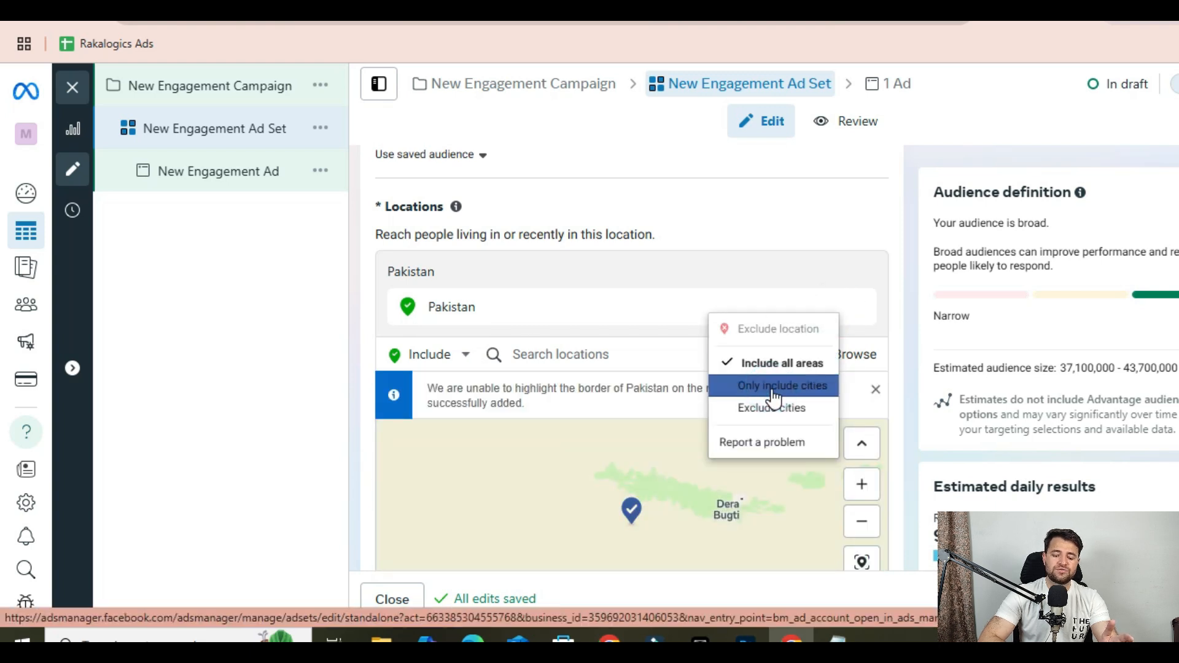
pyautogui.click(566, 310)
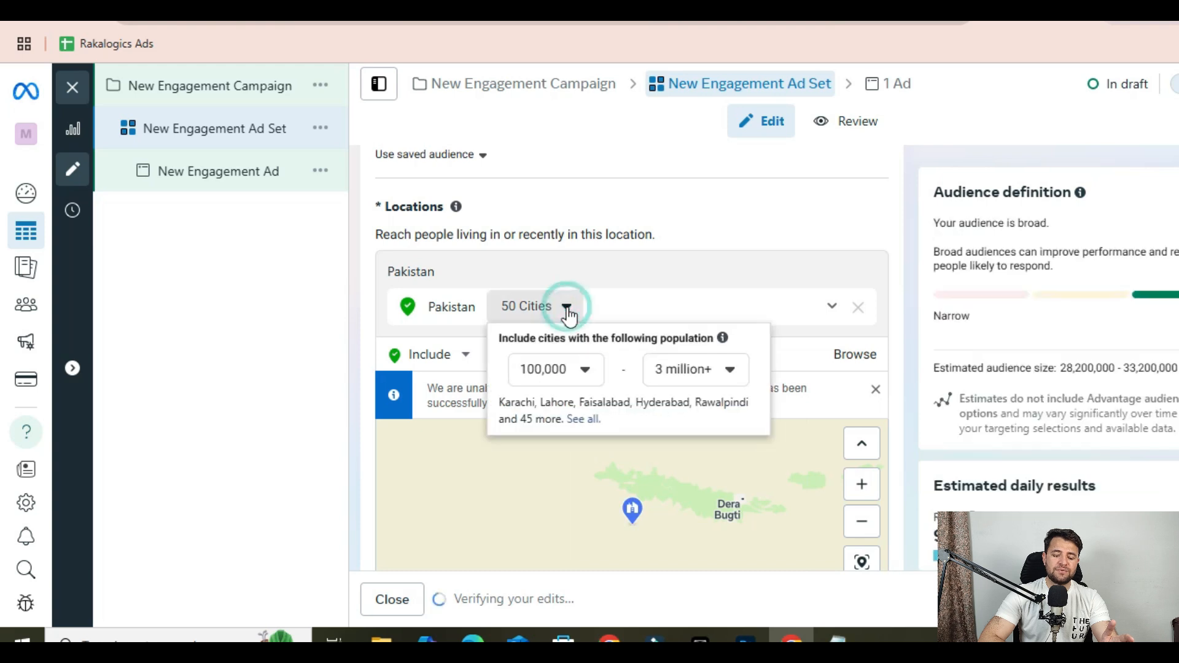
pyautogui.click(570, 369)
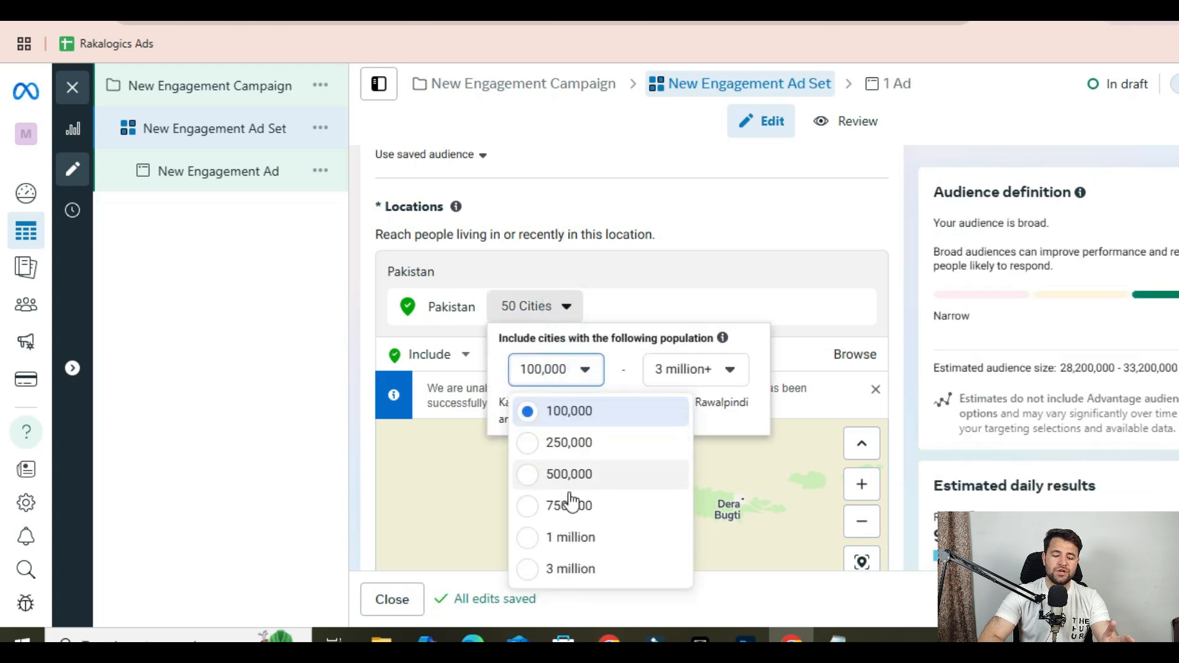
pyautogui.click(575, 535)
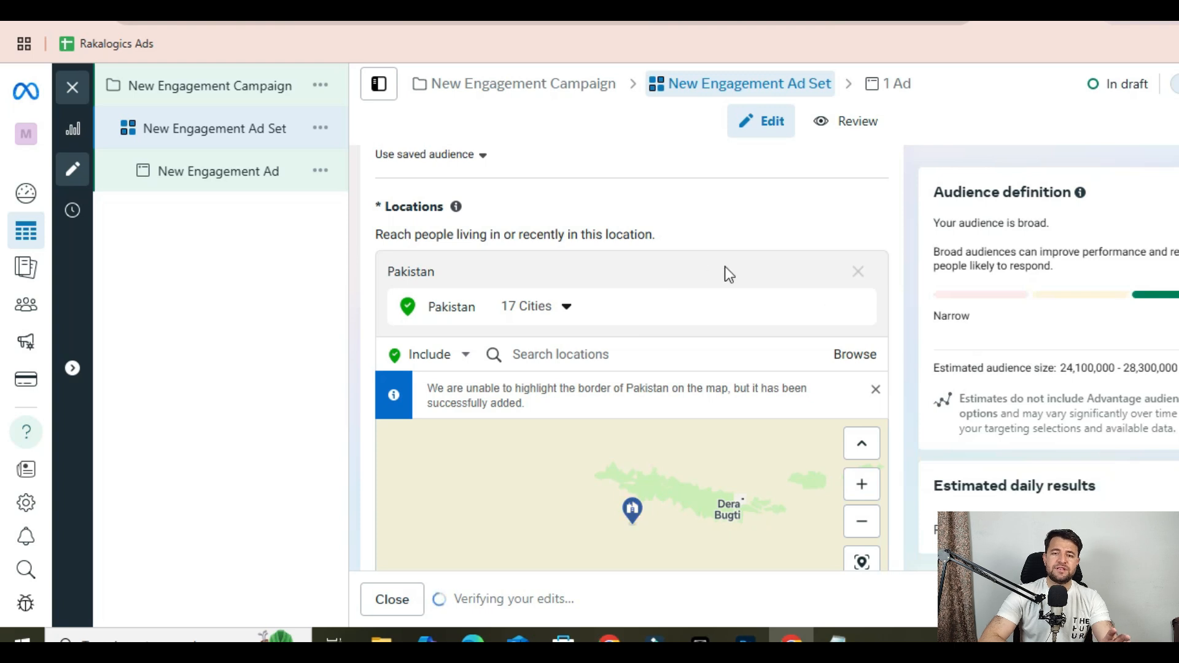
# - Switch the ad set from Advantage+ audience to the original audience options
pyautogui.scroll(-3, 727, 274)
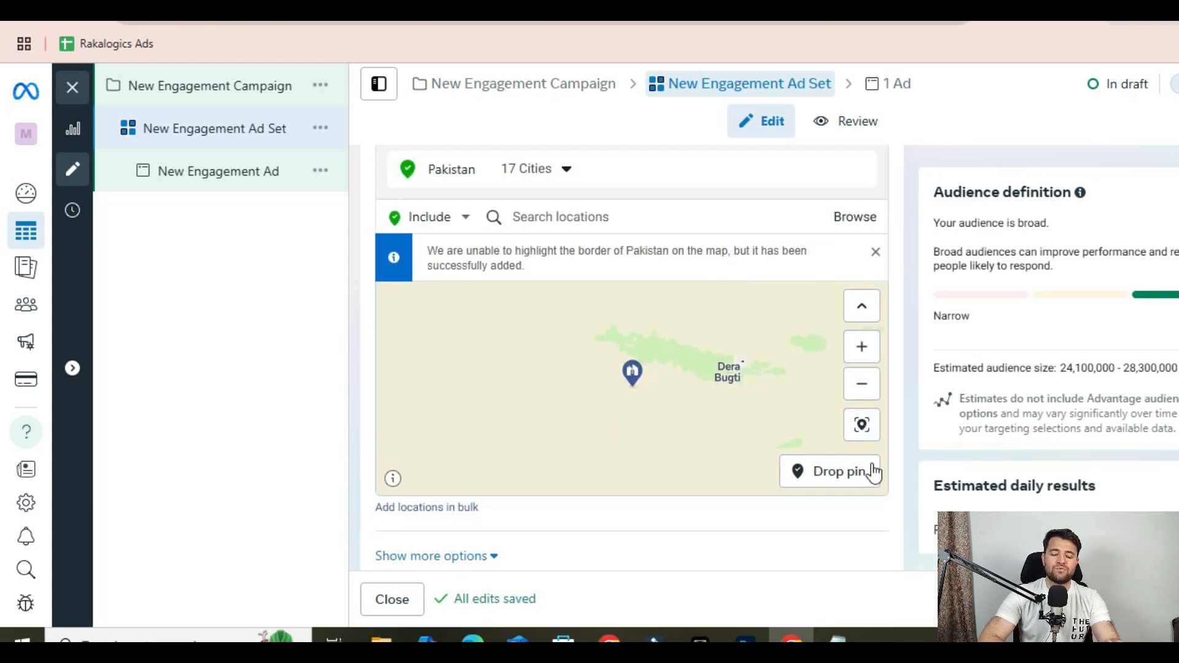
pyautogui.scroll(-5, 887, 550)
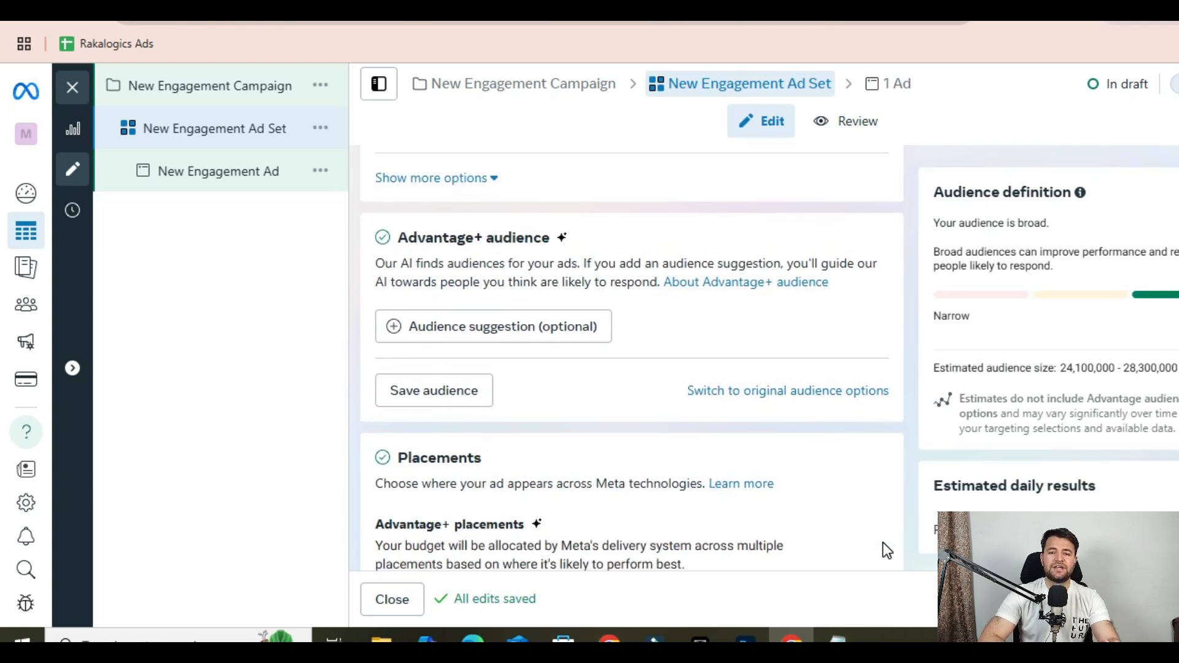
pyautogui.click(853, 394)
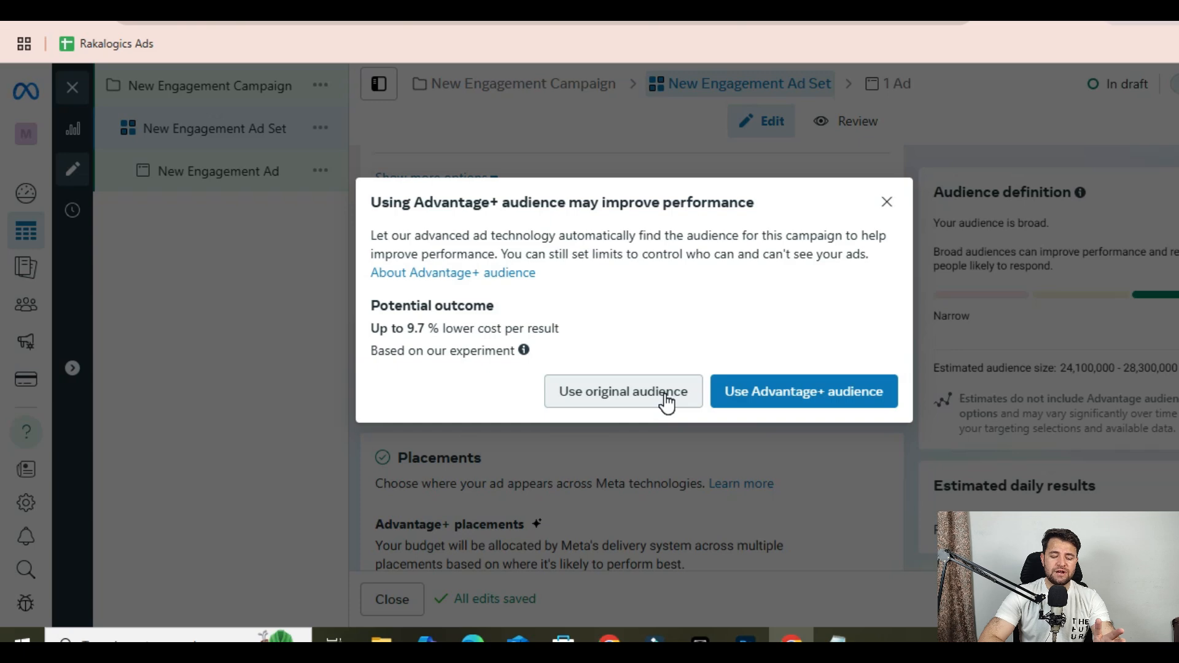
pyautogui.click(666, 398)
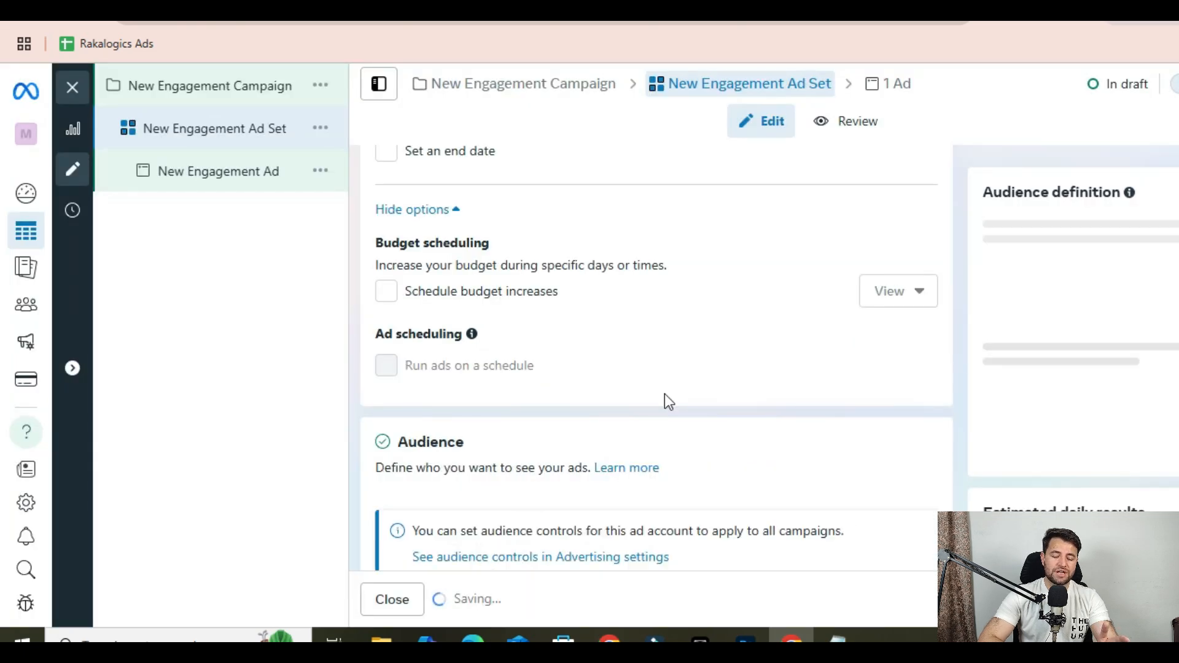
# - Set the ad set's audience age range to 20–55
pyautogui.scroll(-7, 664, 393)
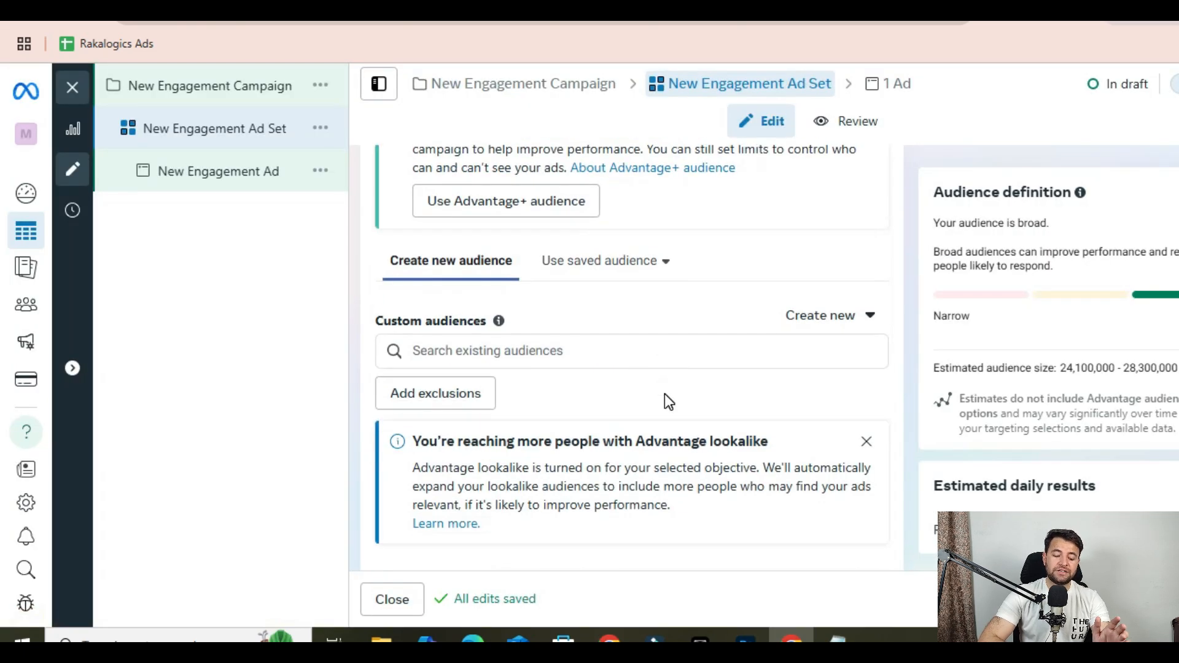
pyautogui.scroll(-1, 664, 394)
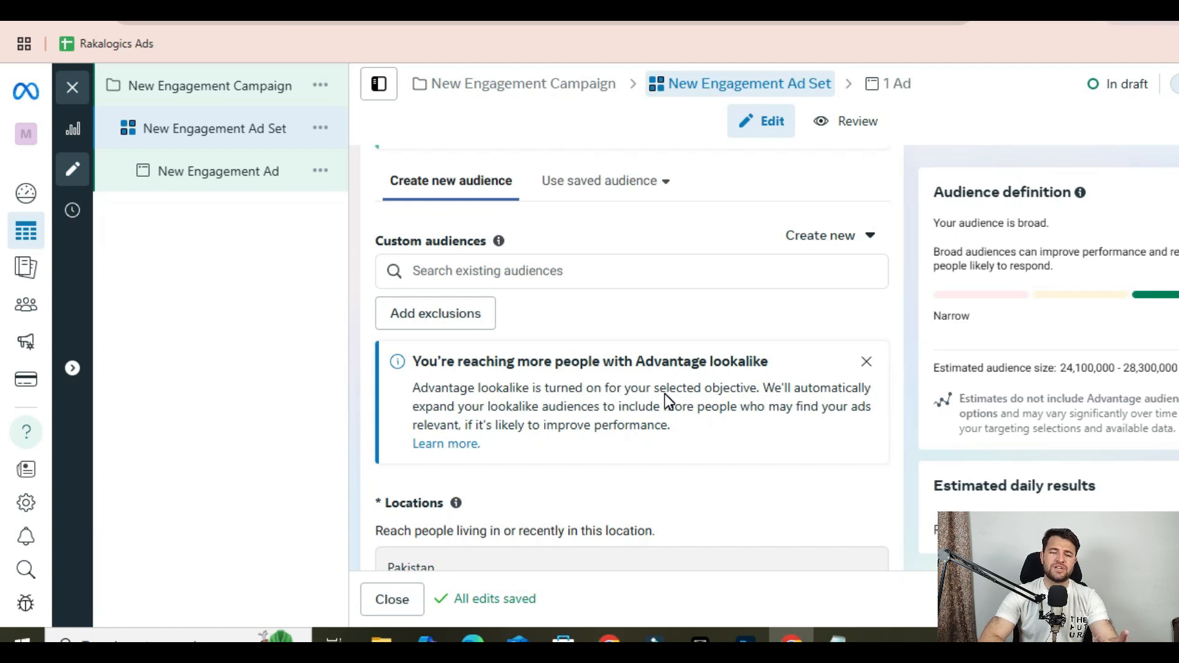
pyautogui.scroll(-8, 665, 393)
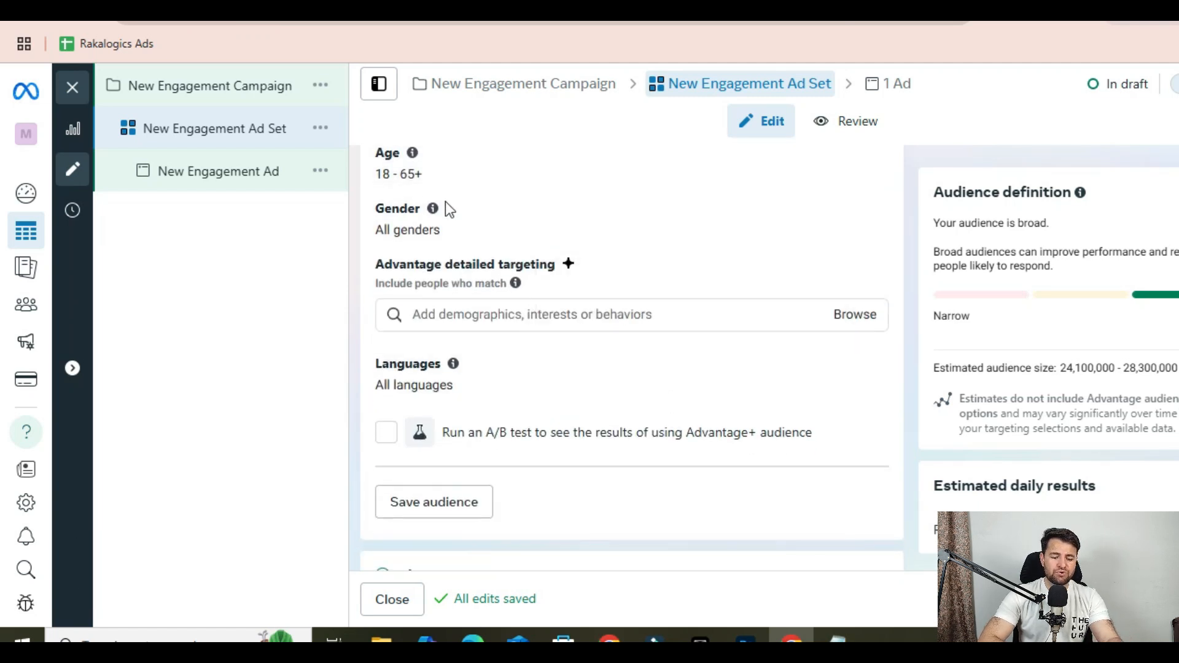
pyautogui.scroll(1, 737, 285)
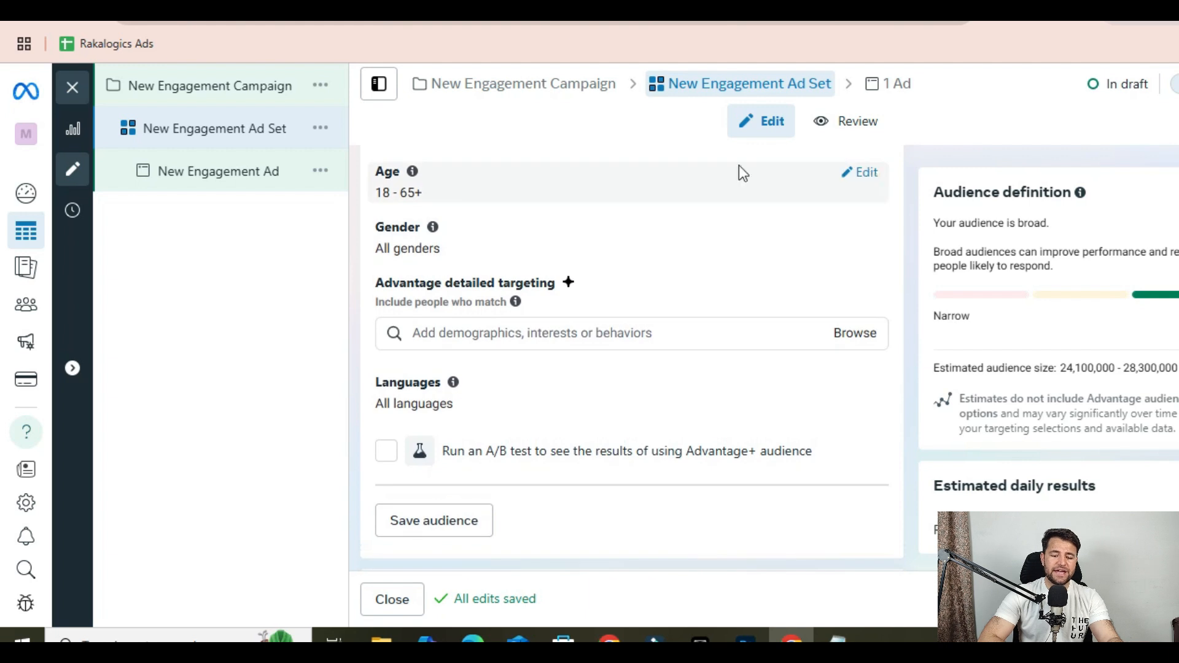
pyautogui.click(857, 174)
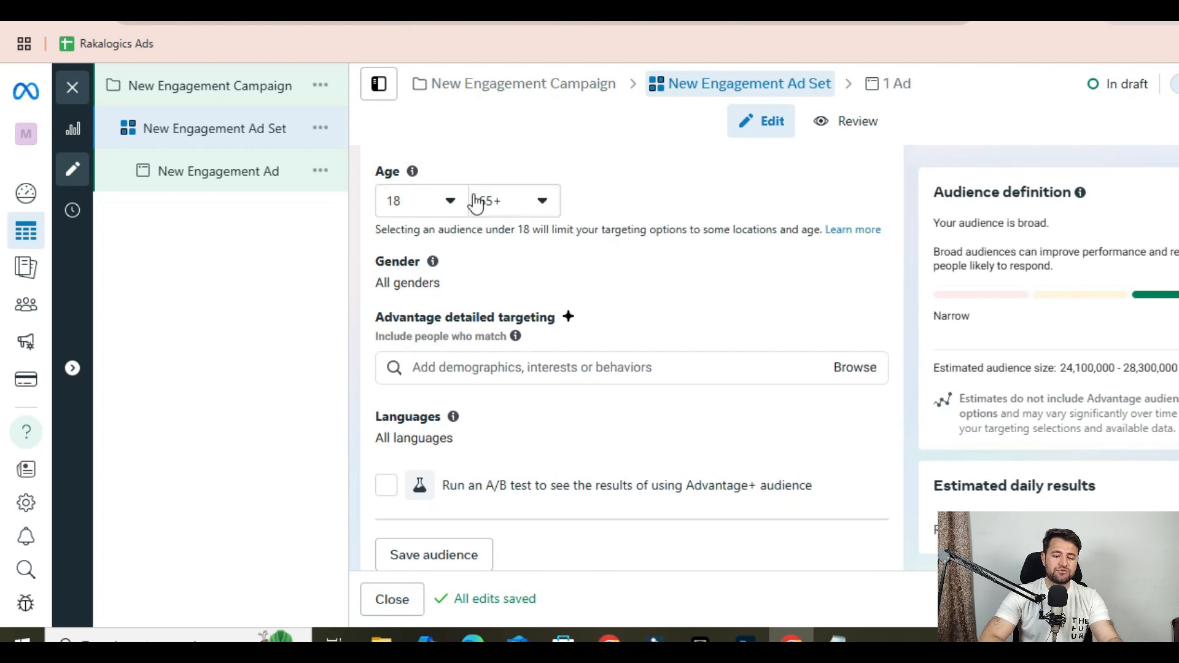
pyautogui.click(422, 197)
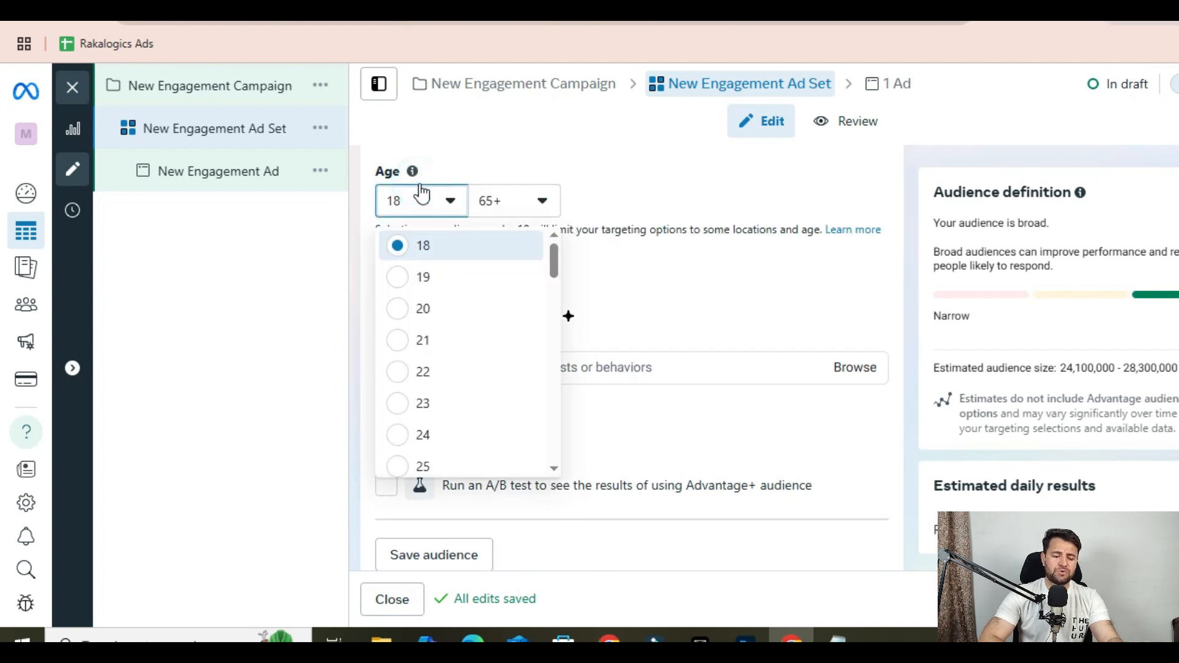
pyautogui.click(456, 319)
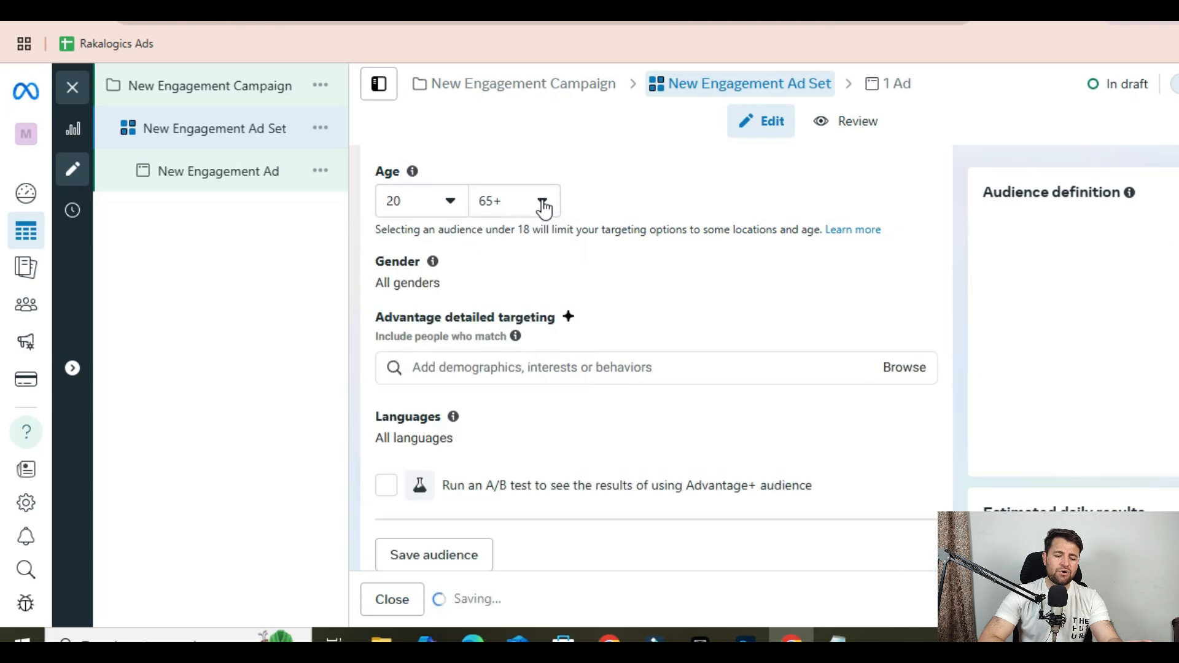
pyautogui.click(542, 204)
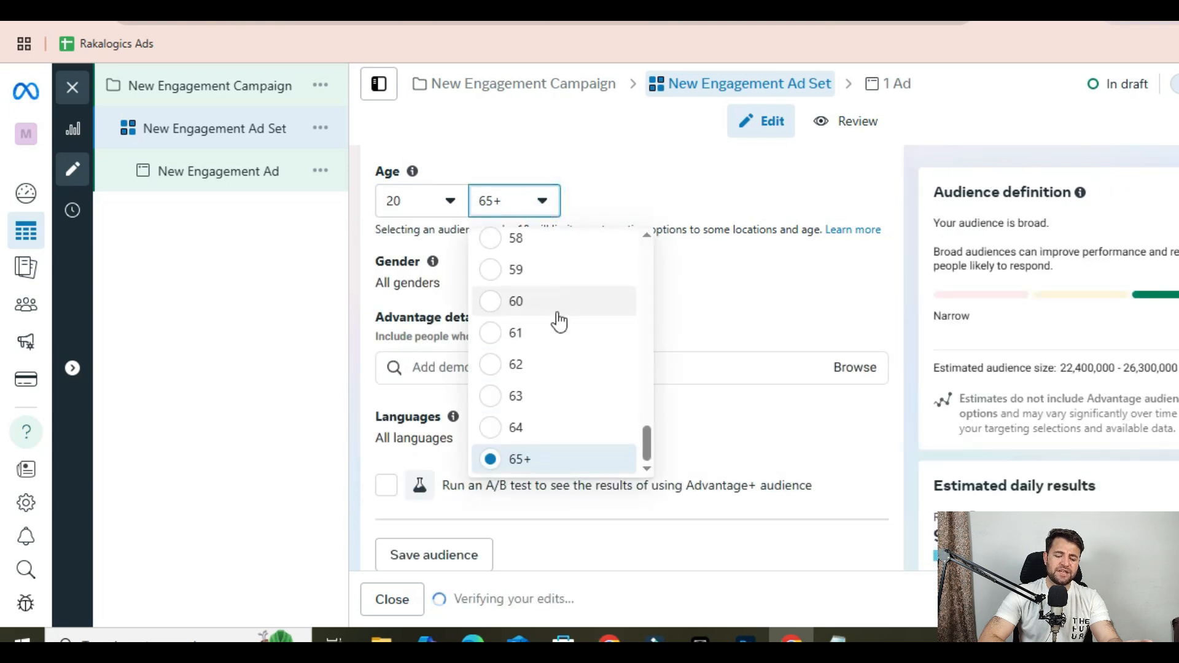
pyautogui.scroll(3, 559, 320)
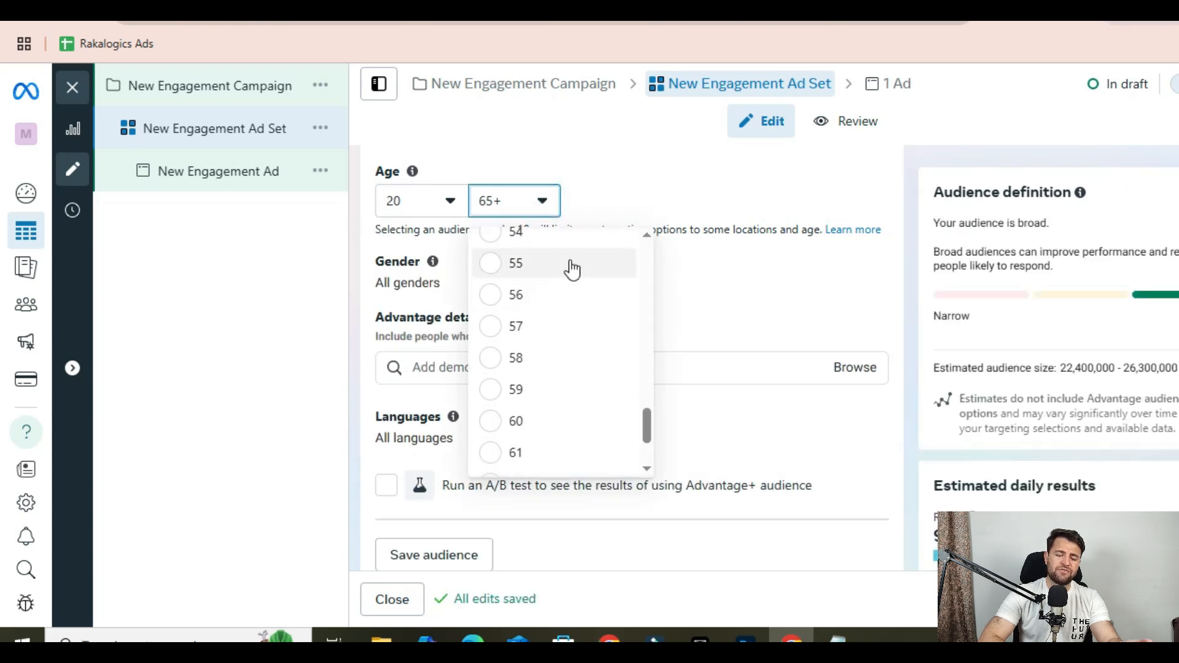
pyautogui.click(571, 264)
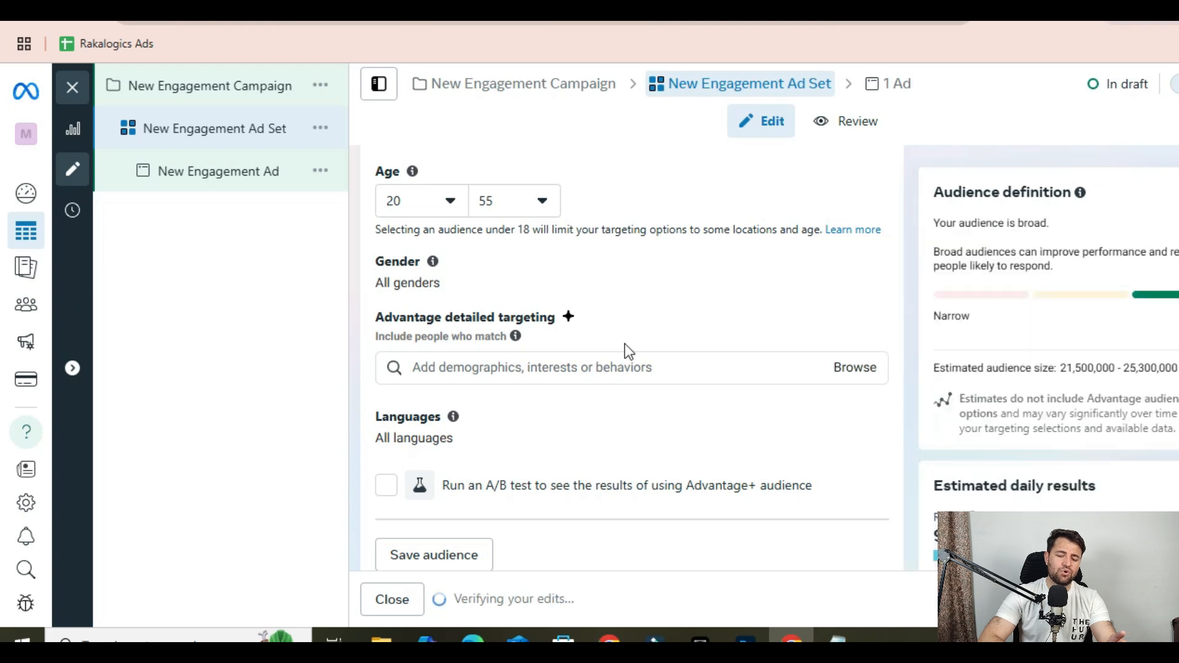
# - Search the detailed targeting options for "college" and for "professional", clearing the search each time
pyautogui.click(644, 362)
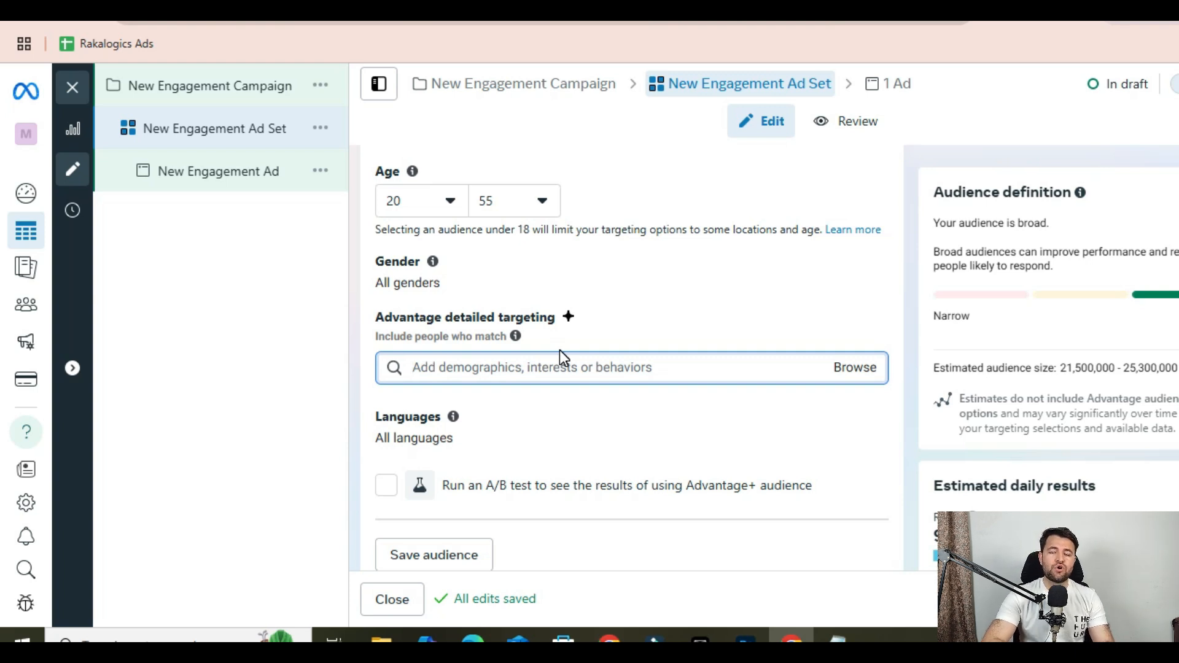
pyautogui.write('college')
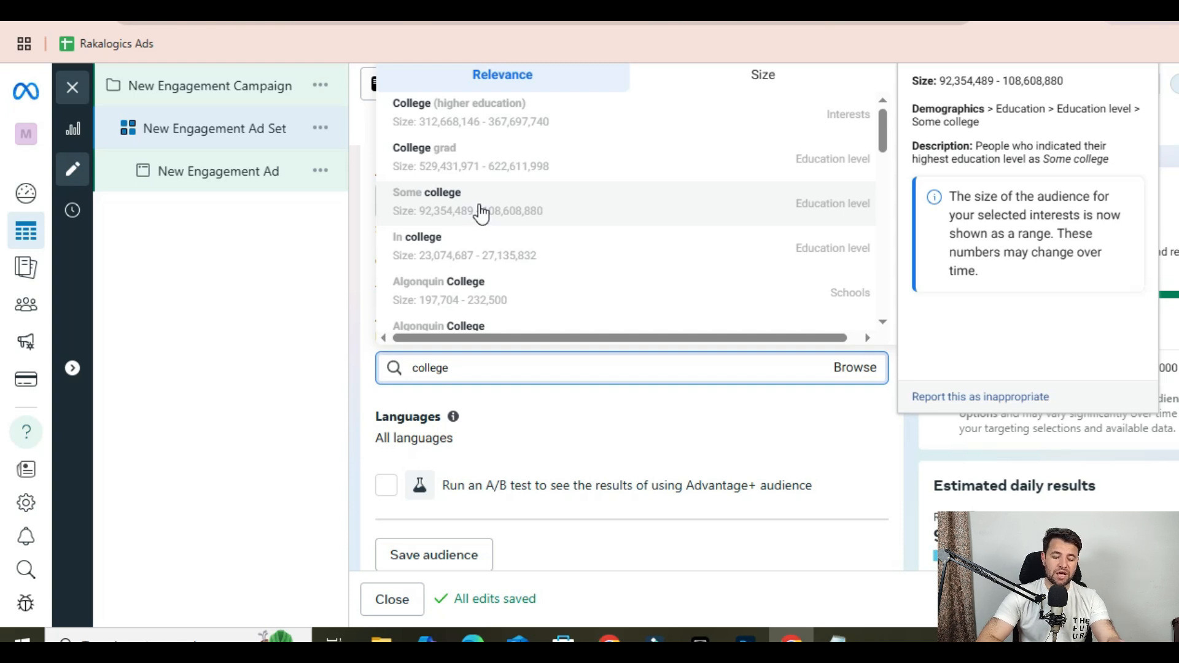
pyautogui.hotkey('ctrl', 'a')
pyautogui.press('BackSpace')
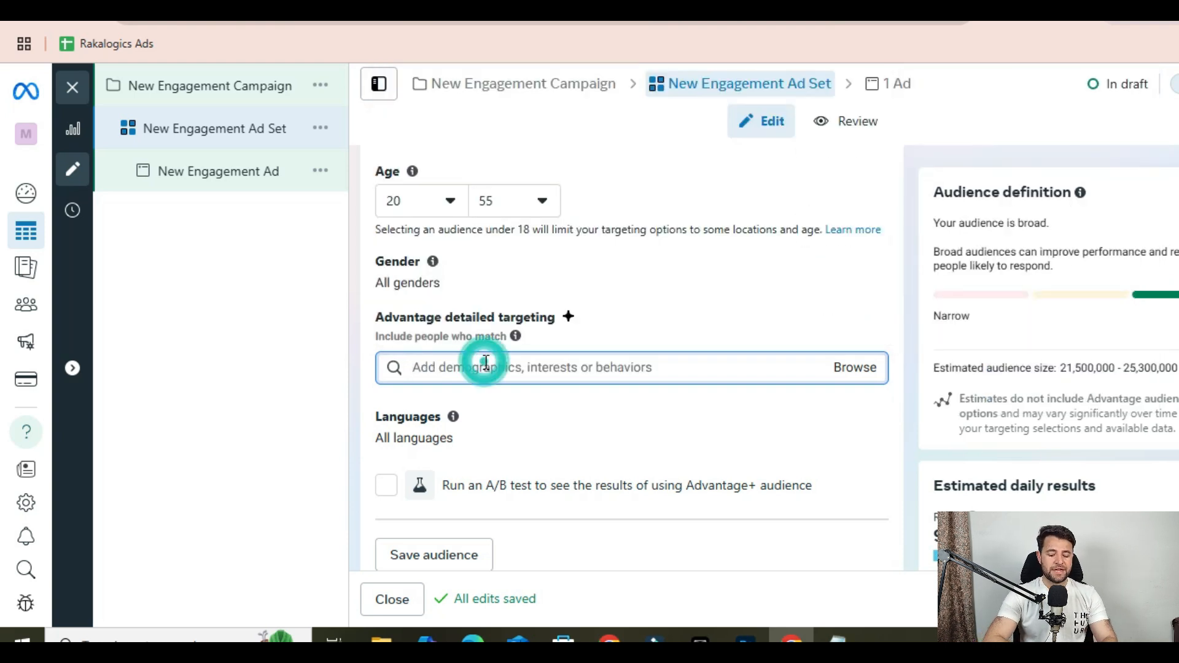
pyautogui.write('professional')
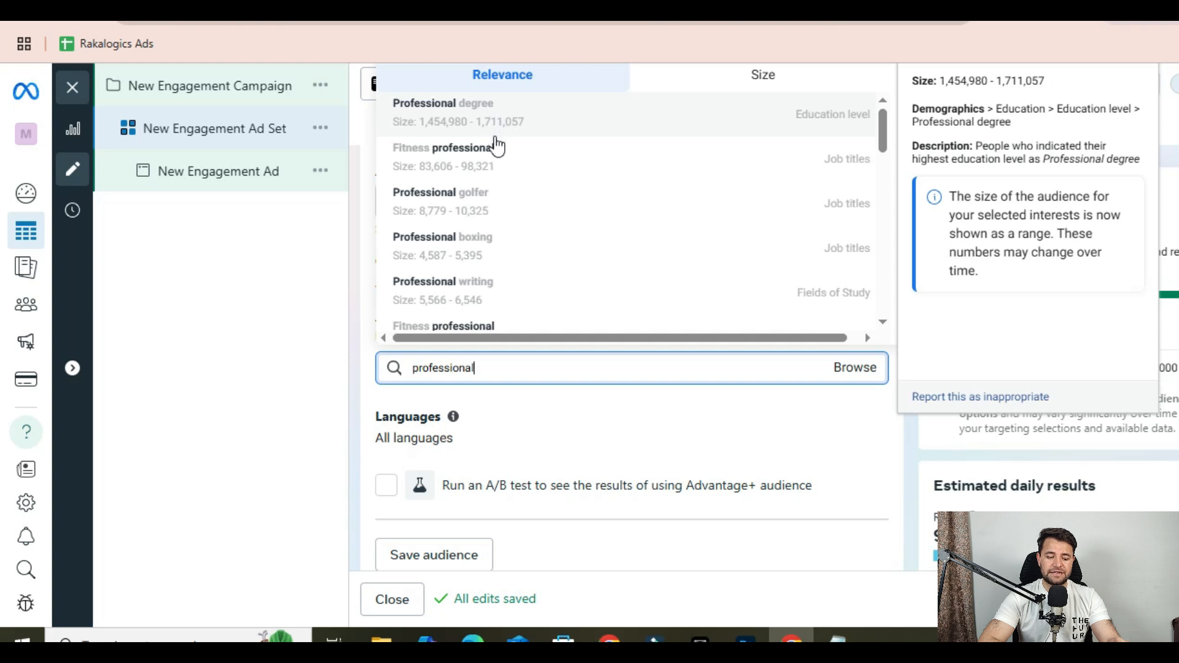
pyautogui.hotkey('ctrl', 'a')
pyautogui.press('BackSpace')
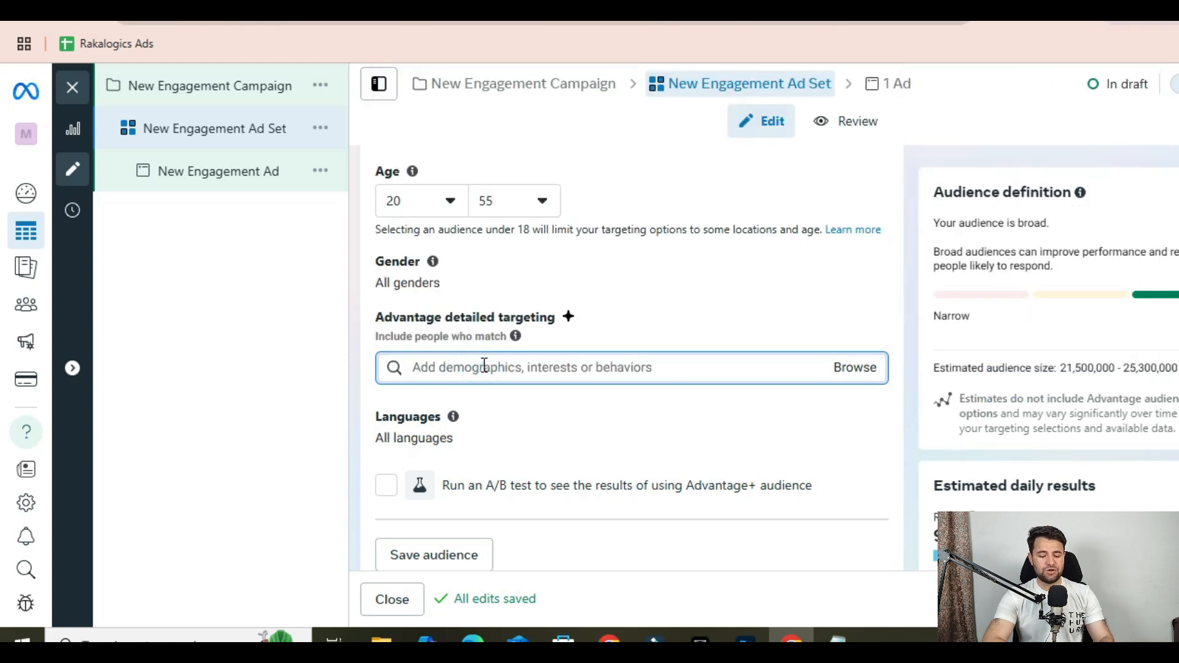
# - Search the detailed targeting options for "ceo" and for "newly", leaving the search empty at the end
pyautogui.write('ceo')
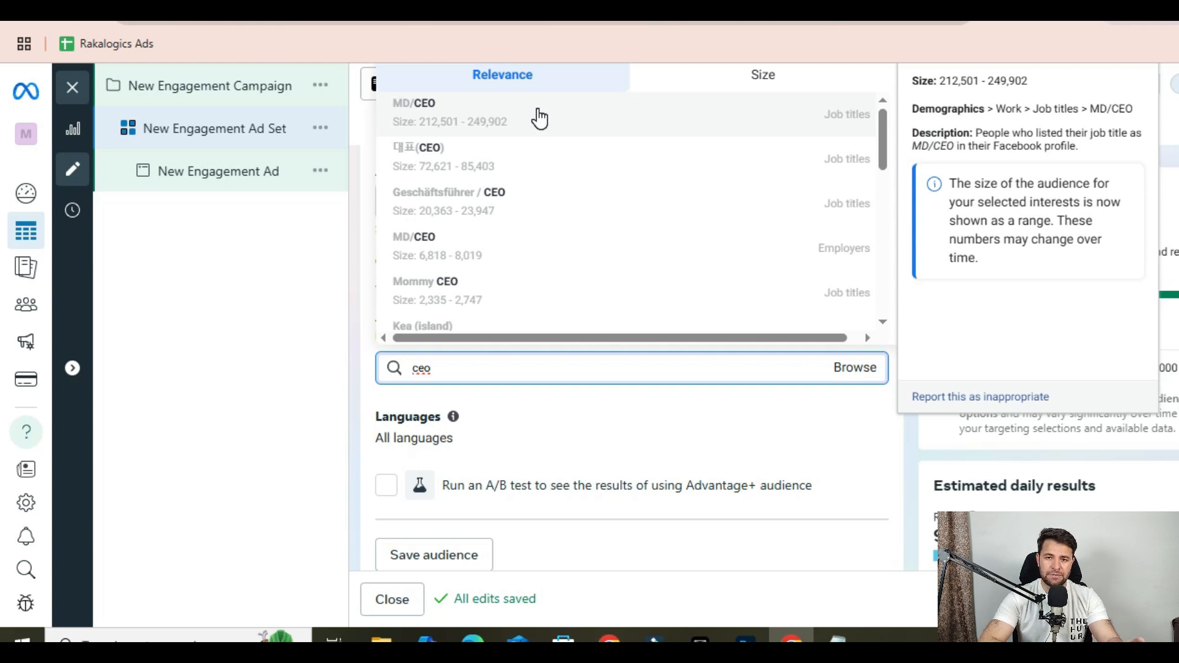
pyautogui.hotkey('ctrl', 'a')
pyautogui.write('newly')
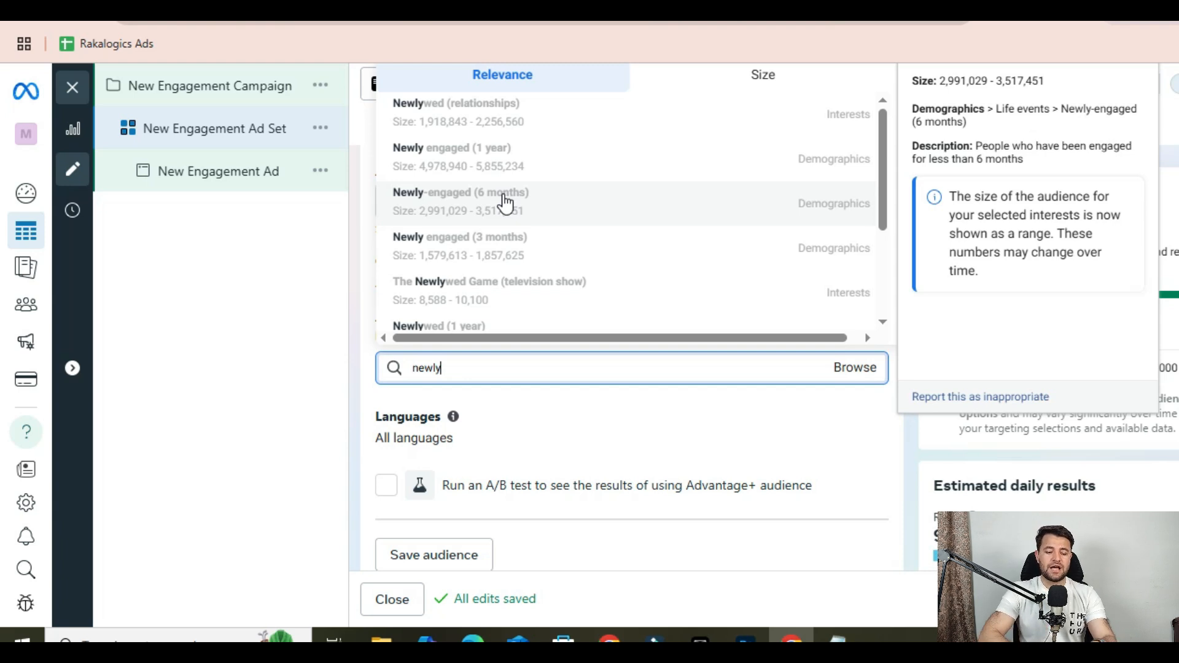
pyautogui.click(483, 371)
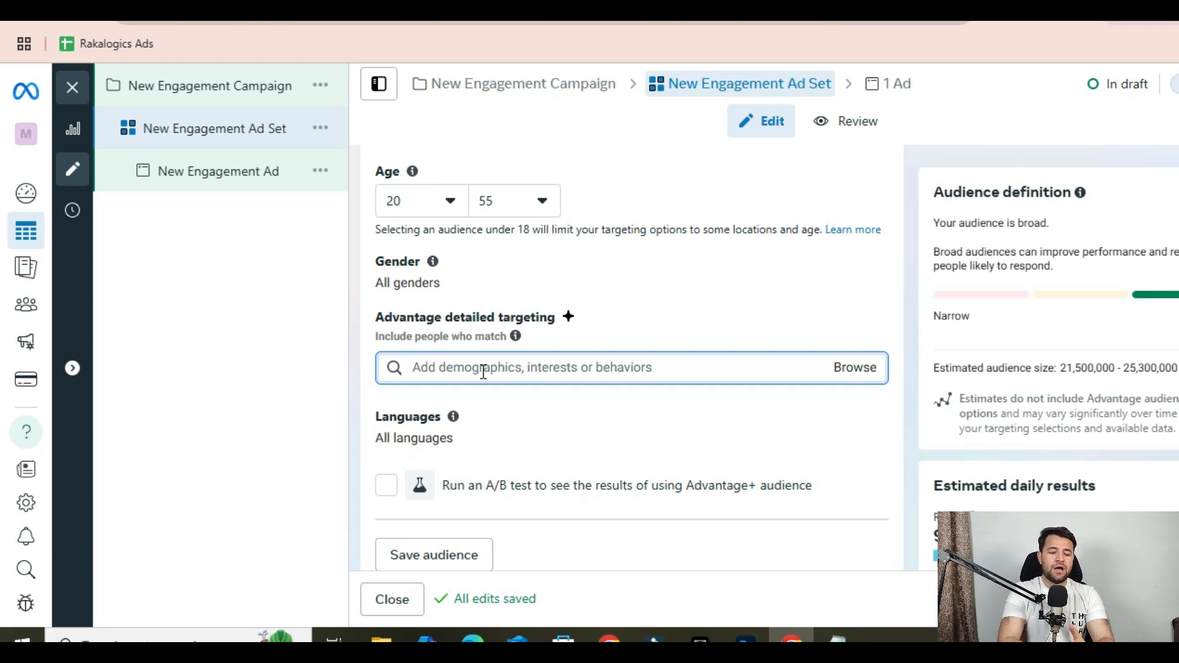
# - Duplicate the New Engagement Ad into the original campaign with 2 copies, keeping existing reactions, comments and shares on the new ads
pyautogui.click(219, 180)
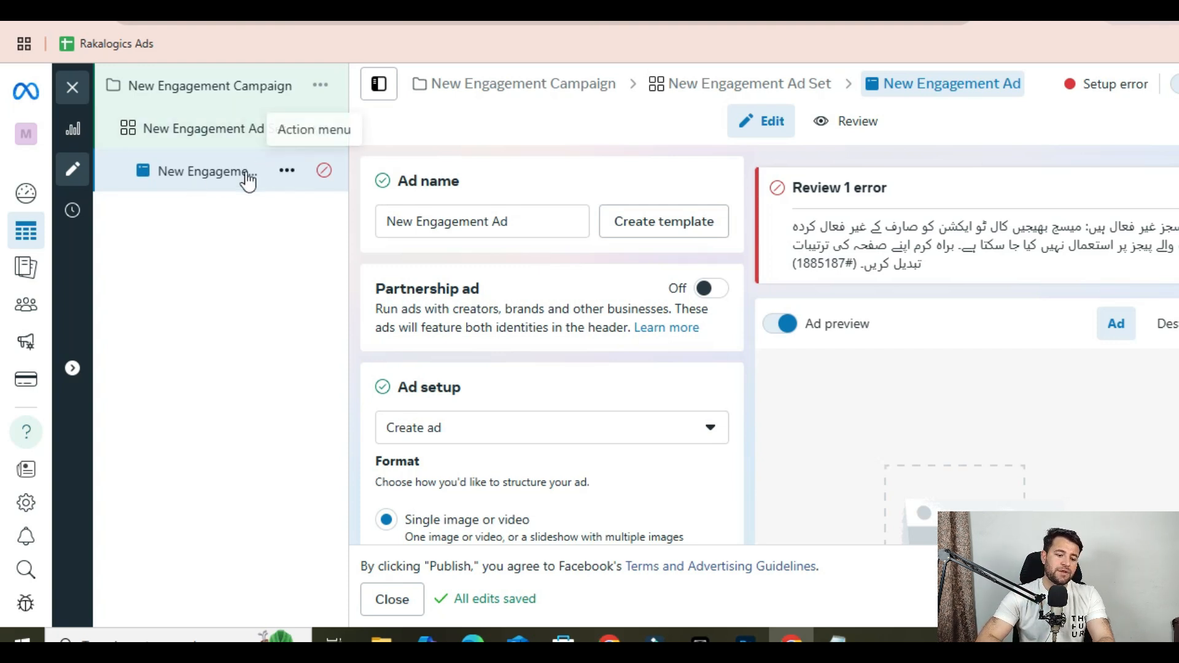
pyautogui.click(287, 171)
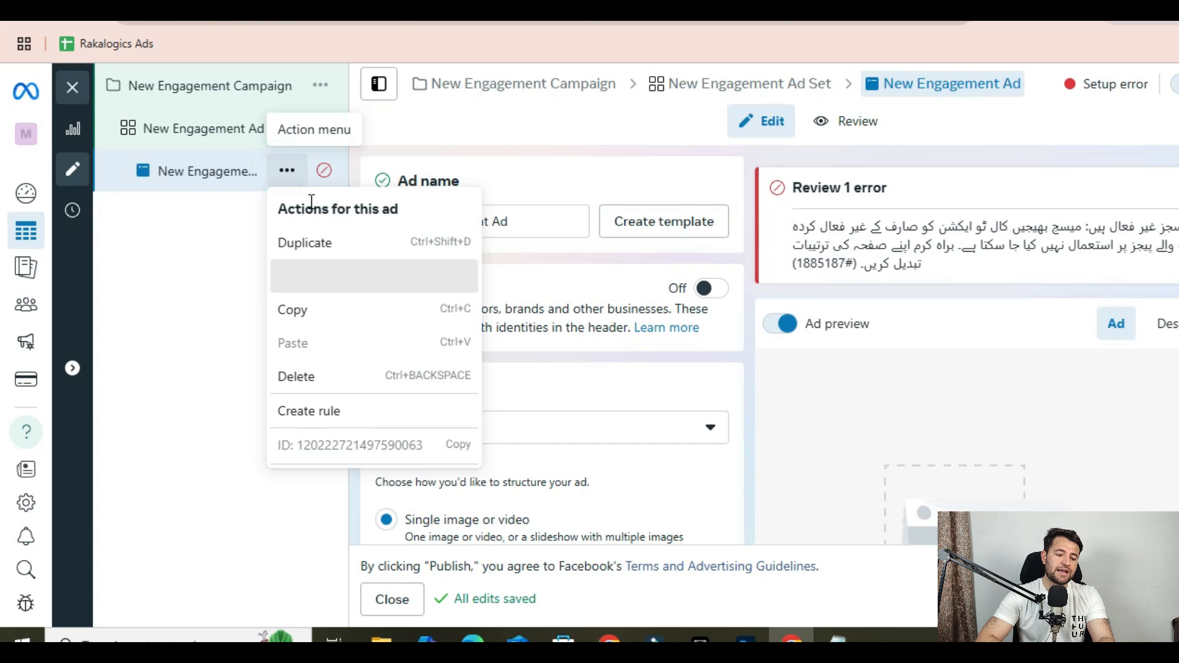
pyautogui.click(320, 245)
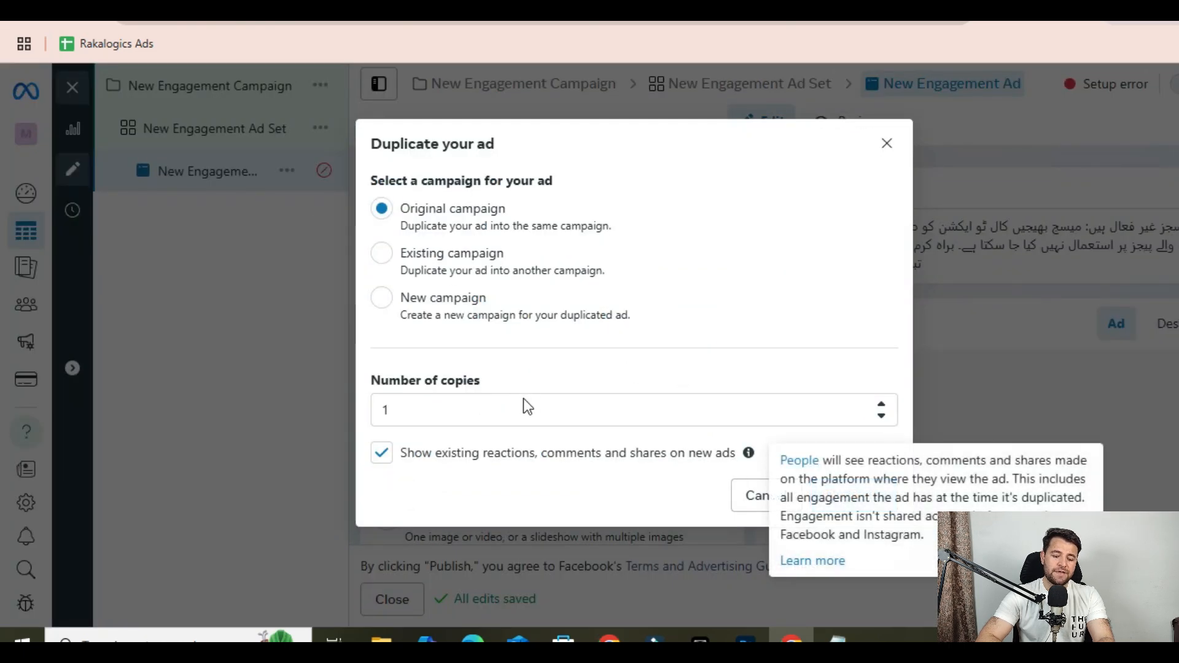
pyautogui.click(514, 410)
pyautogui.press('BackSpace')
pyautogui.write('2')
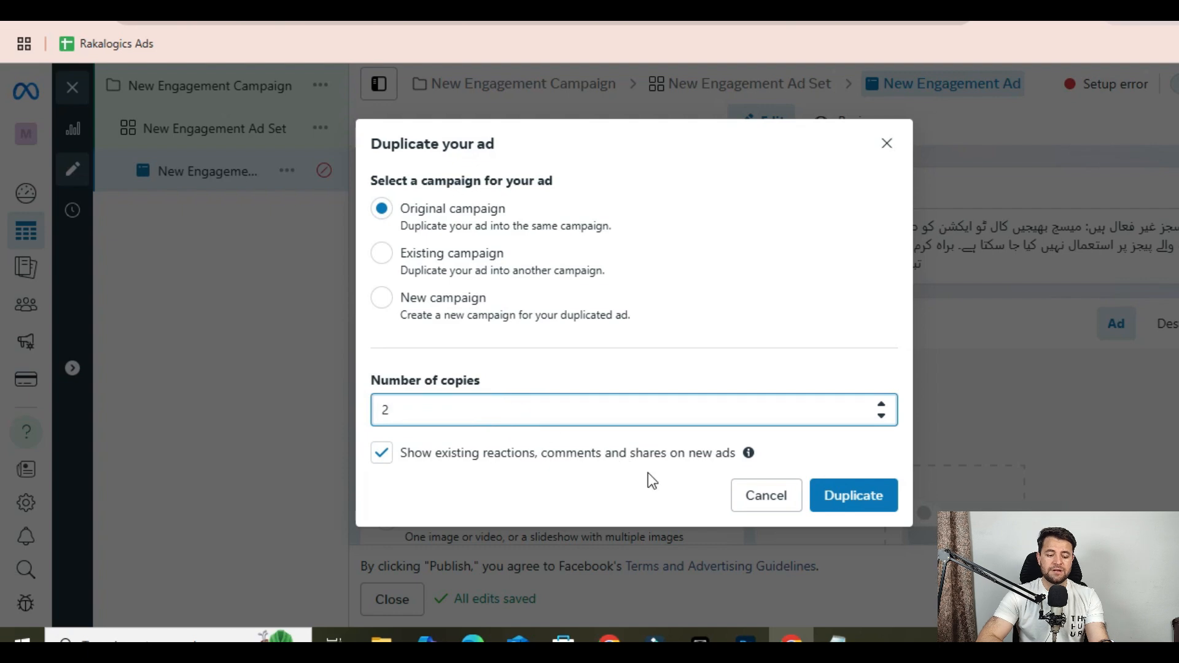
pyautogui.click(841, 495)
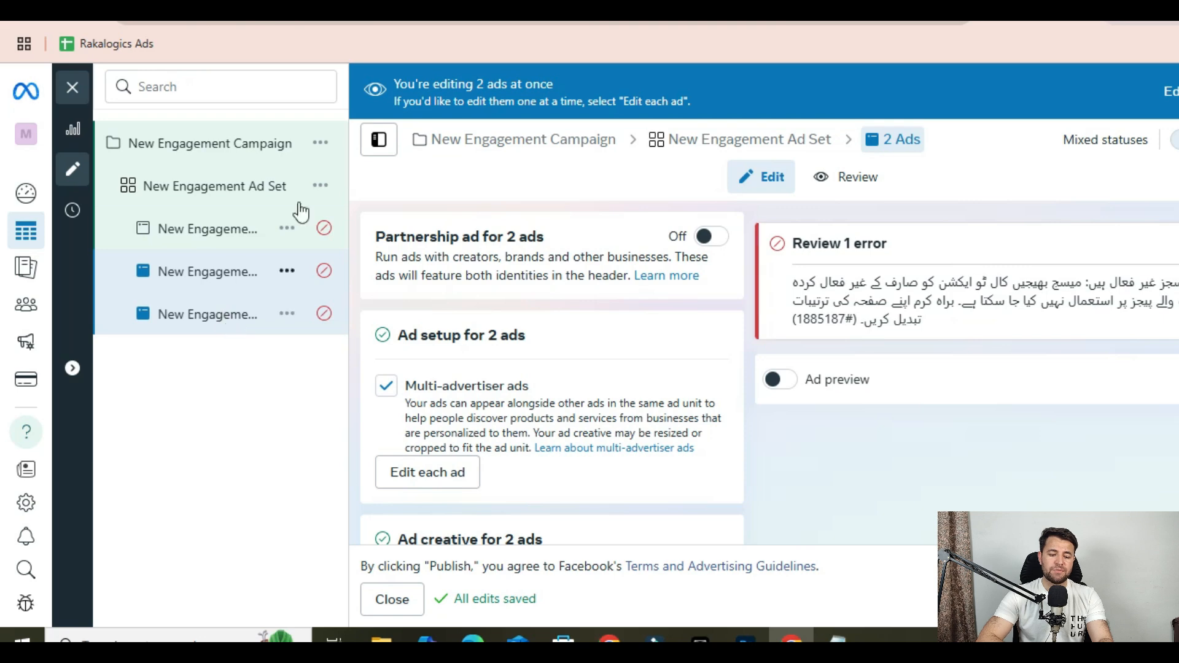
# - Examine the shared setup, ad creative, message template and tracking sections of the two duplicated ads
pyautogui.scroll(-10, 606, 495)
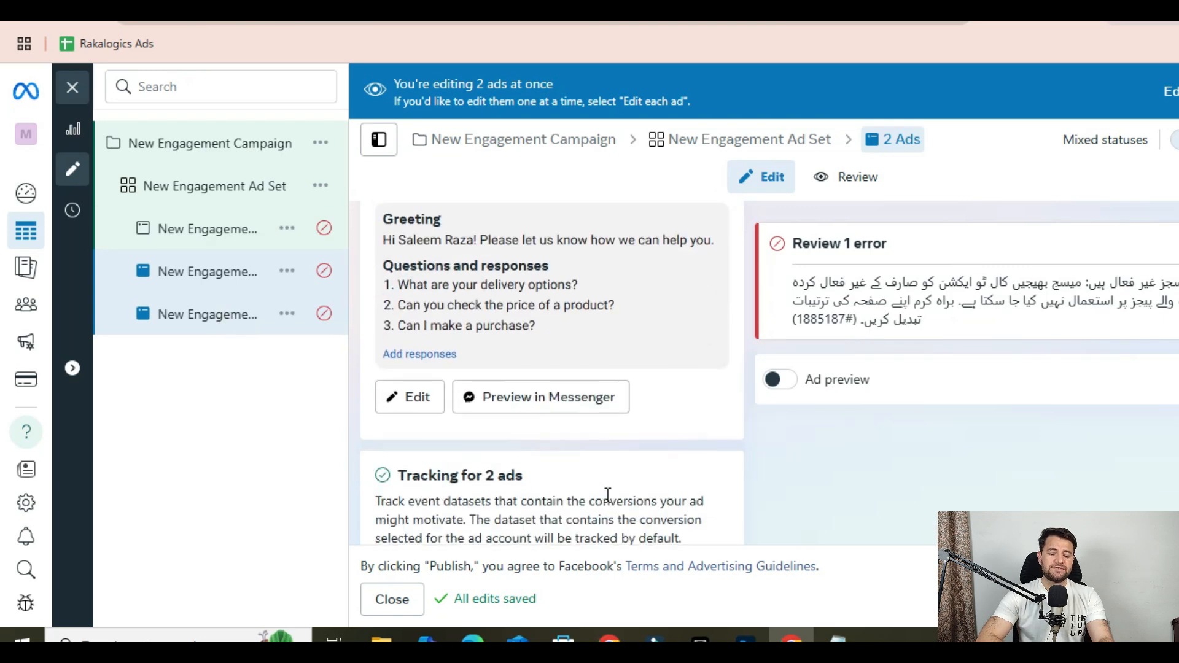
pyautogui.scroll(5, 608, 495)
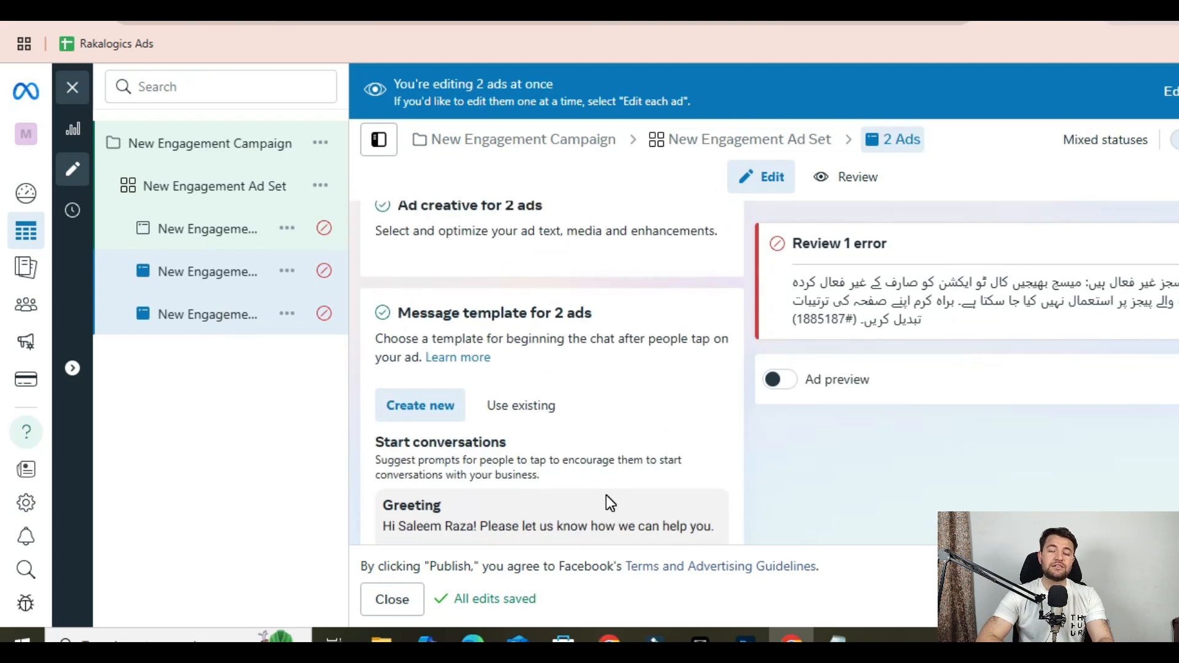
pyautogui.scroll(3, 607, 495)
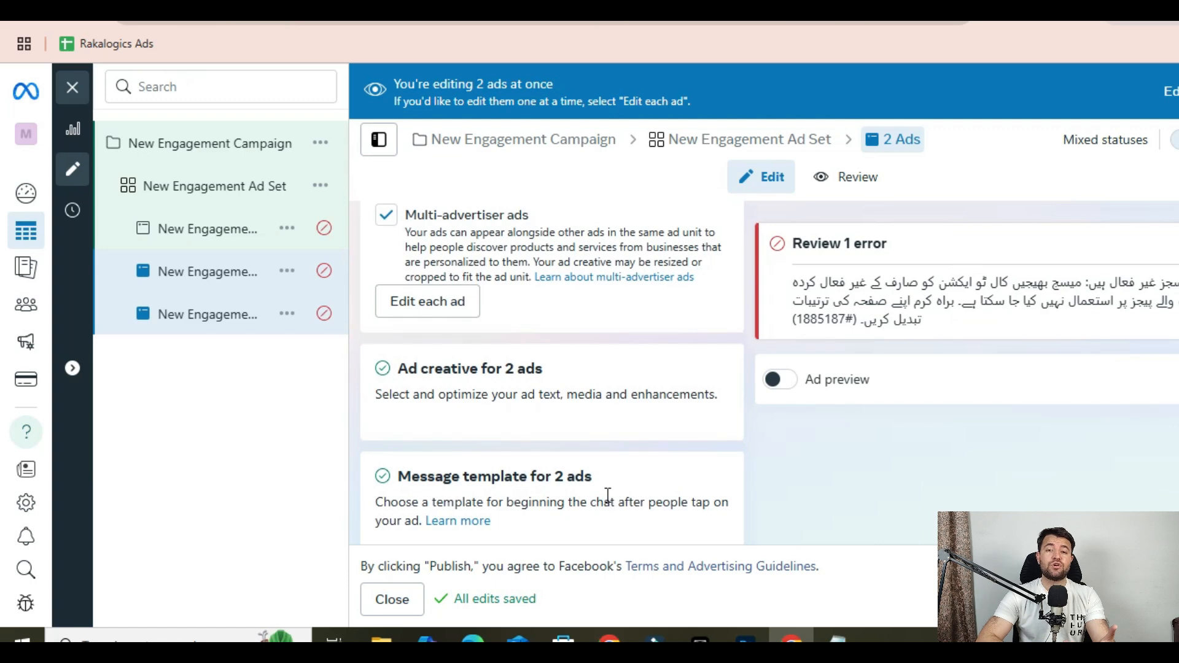
pyautogui.scroll(3, 606, 495)
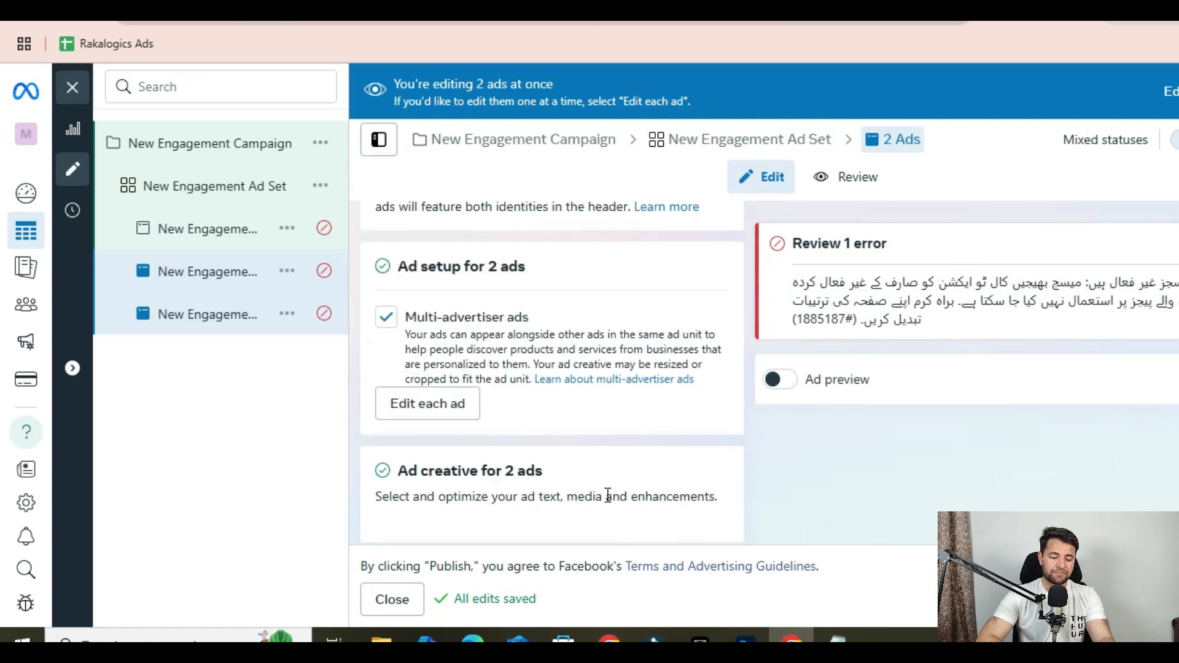
pyautogui.scroll(-5, 607, 495)
pyautogui.scroll(-10, 606, 495)
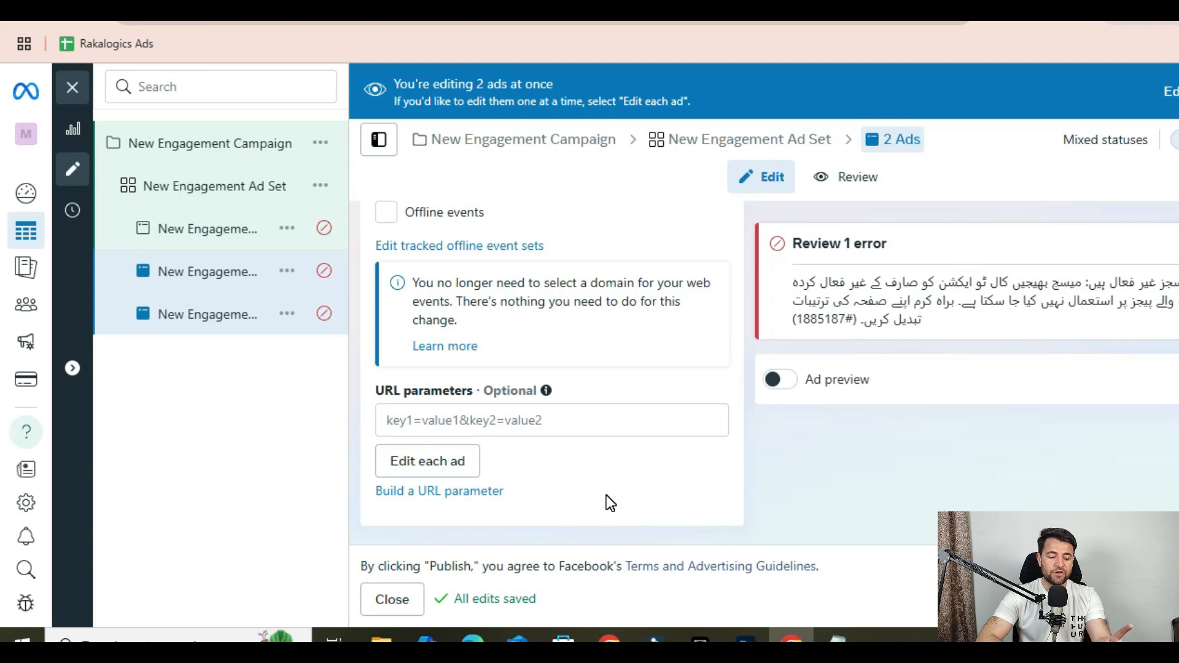
pyautogui.scroll(8, 606, 495)
pyautogui.scroll(4, 606, 503)
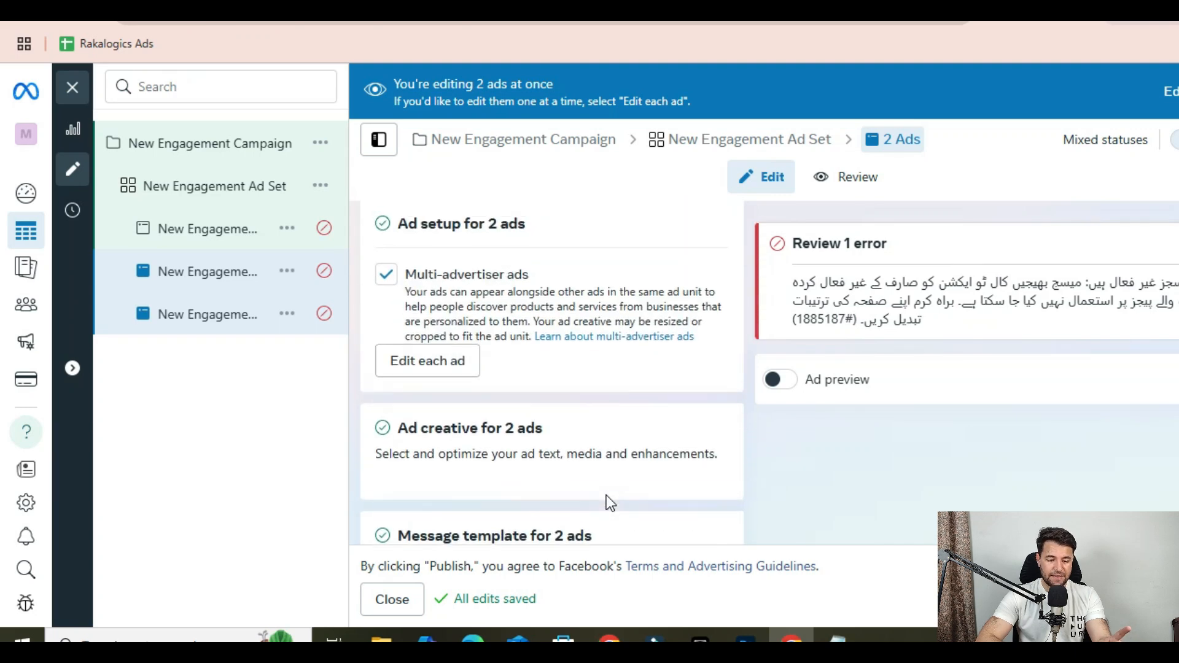
# - Open the original New Engagement Ad and start setting up its creative as a video ad
pyautogui.click(223, 228)
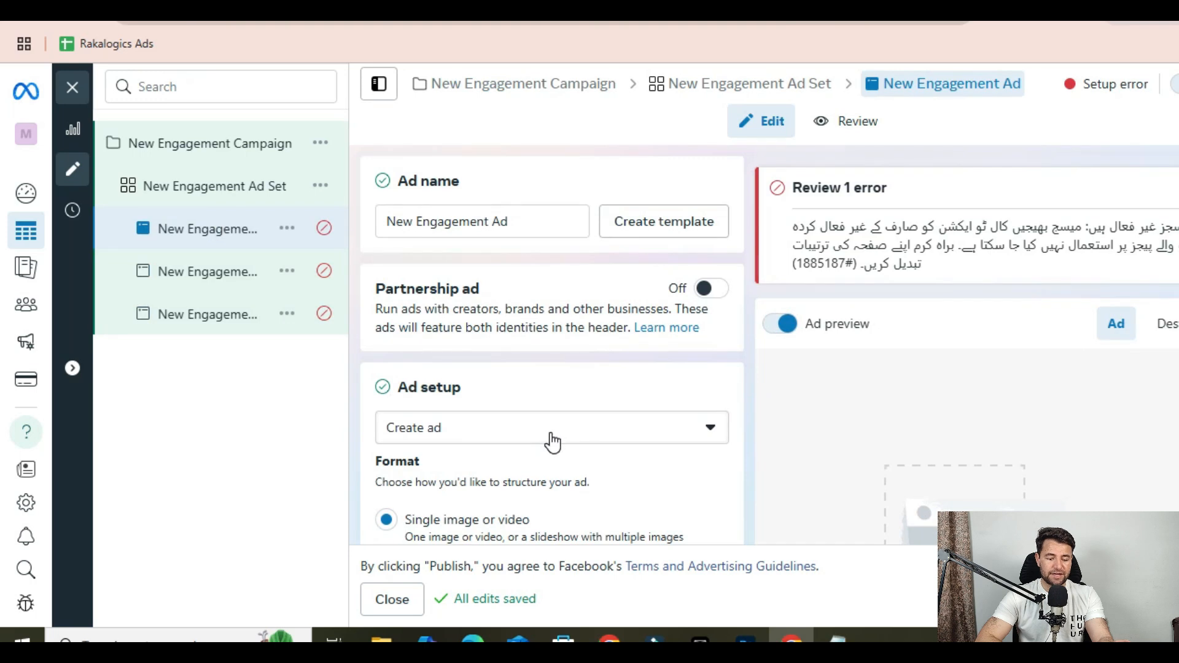
pyautogui.scroll(-5, 551, 433)
pyautogui.click(479, 316)
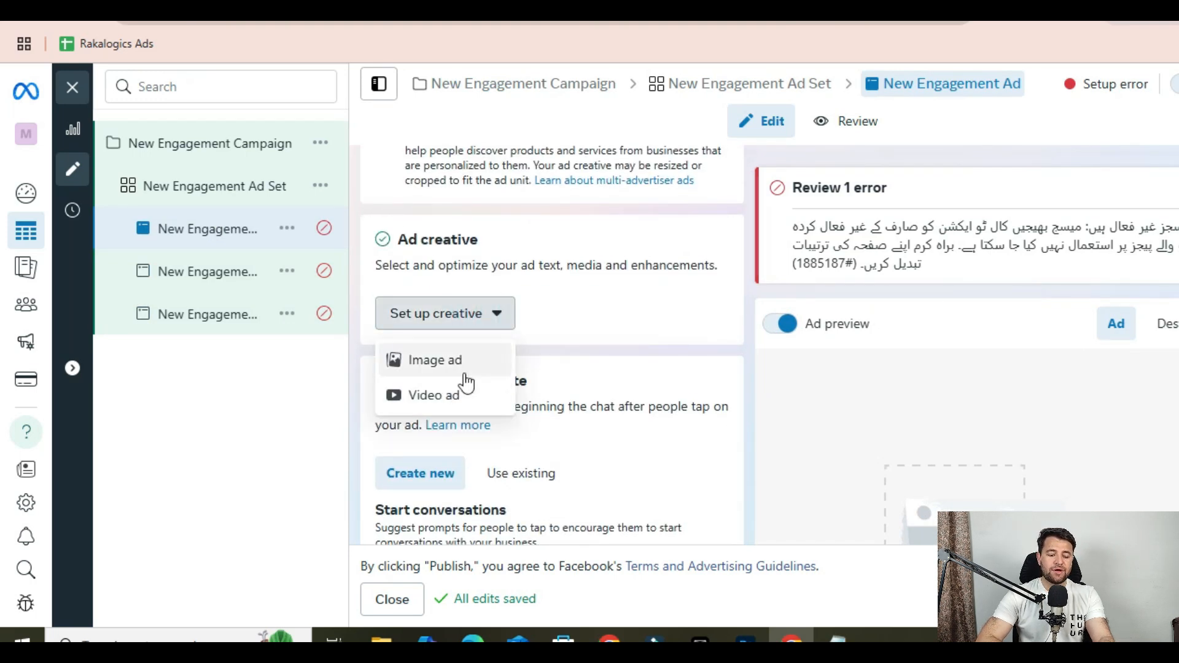
pyautogui.click(434, 409)
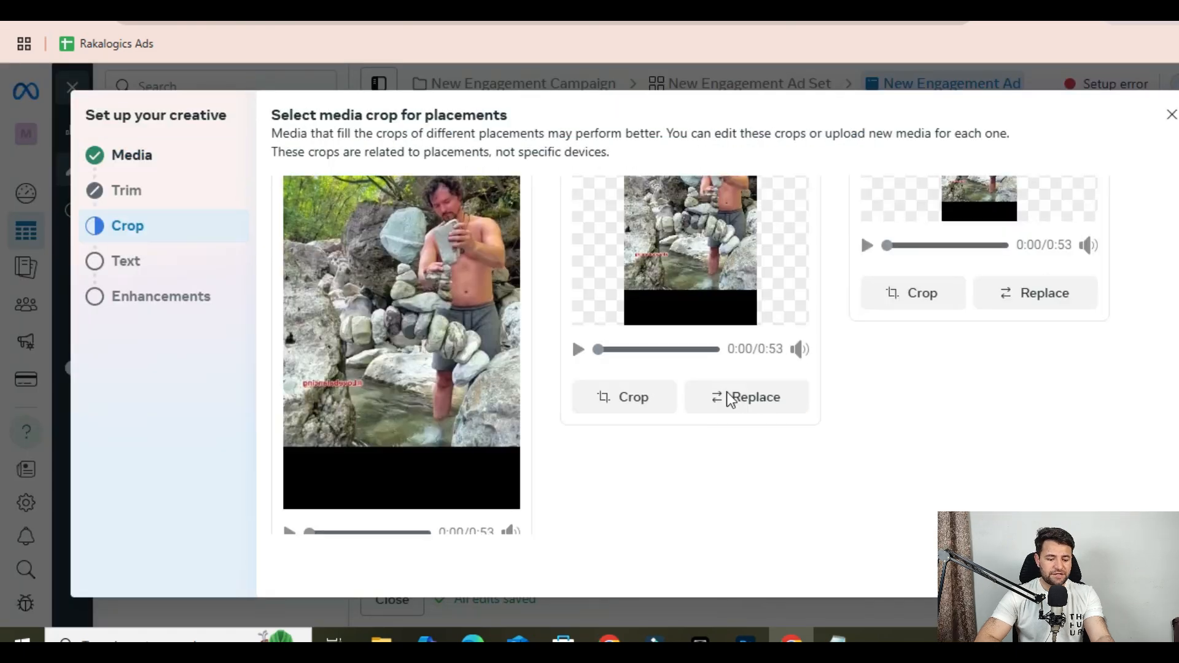
# - Review the video's crops for the different placements and the ad creative's media, primary text, headline and call-to-action fields
pyautogui.scroll(1, 405, 309)
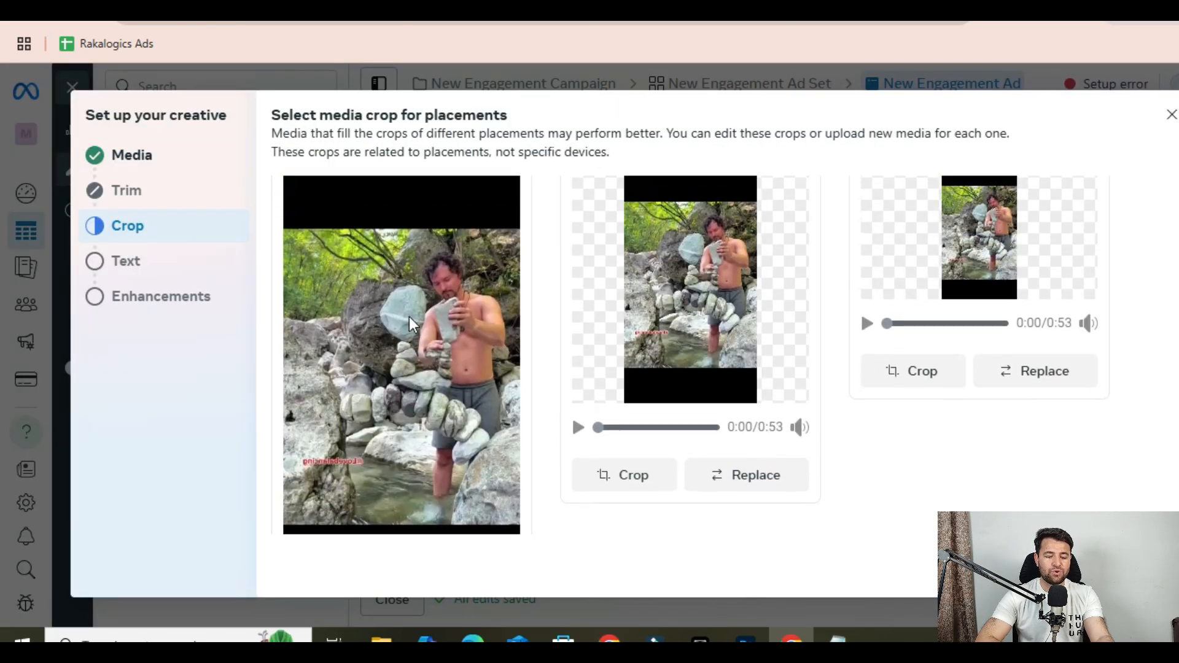
pyautogui.scroll(1, 409, 316)
pyautogui.scroll(-2, 409, 315)
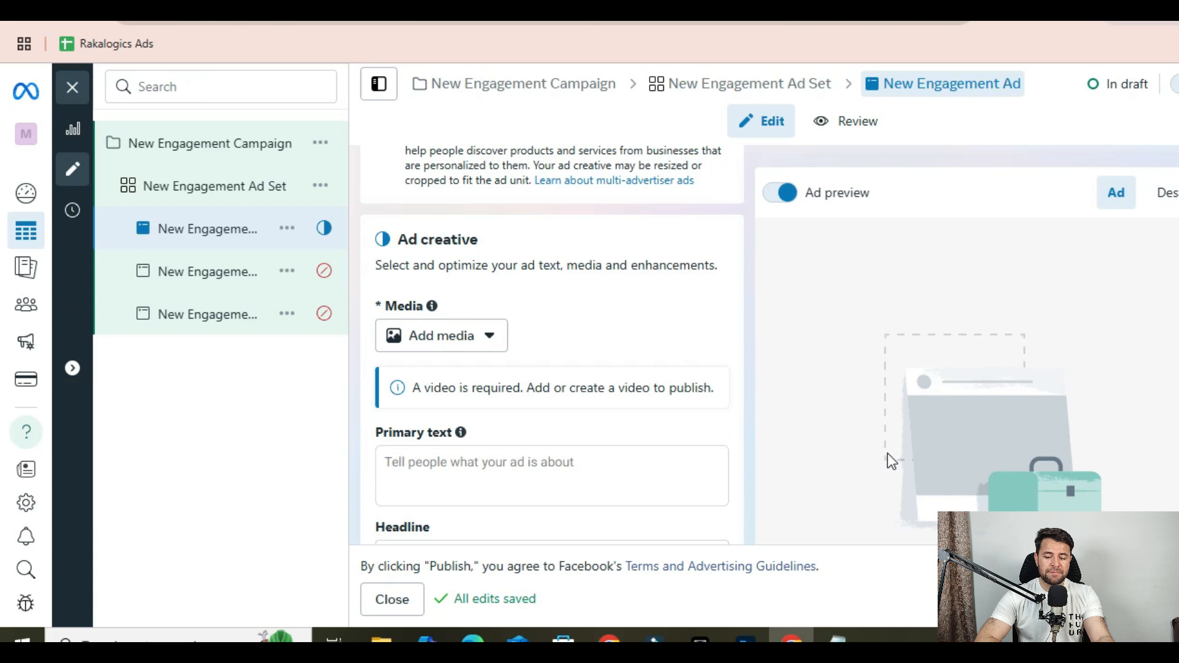
pyautogui.scroll(-9, 887, 453)
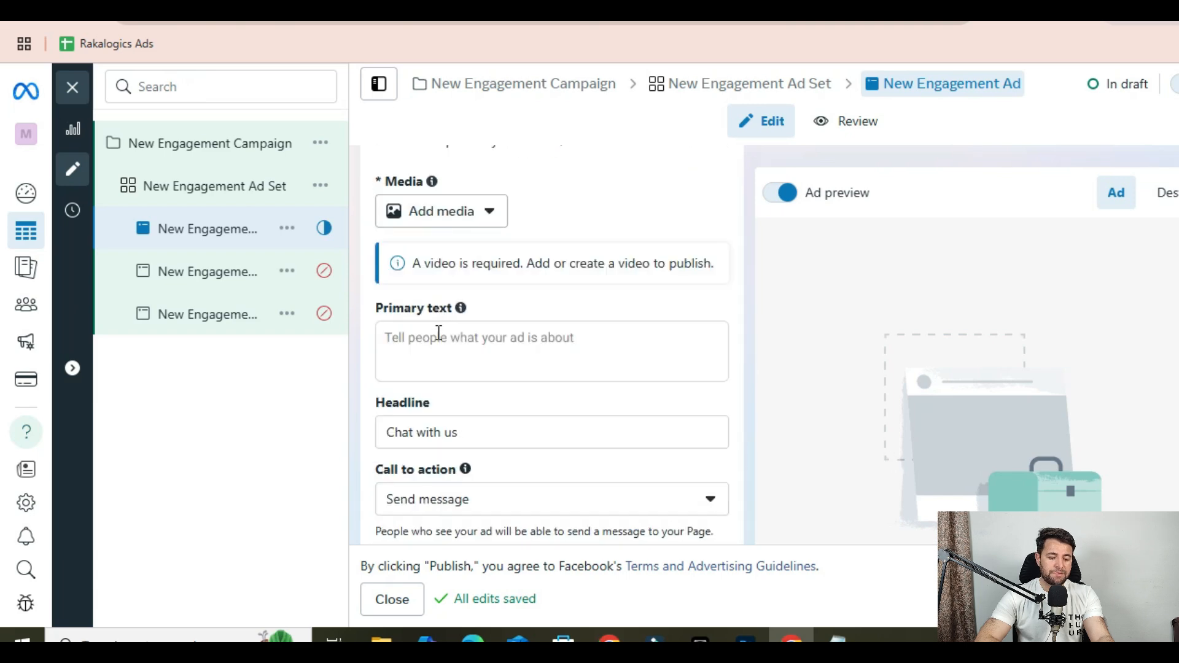
# - Replace the ad's headline with "Book your trip with us"
pyautogui.click(439, 332)
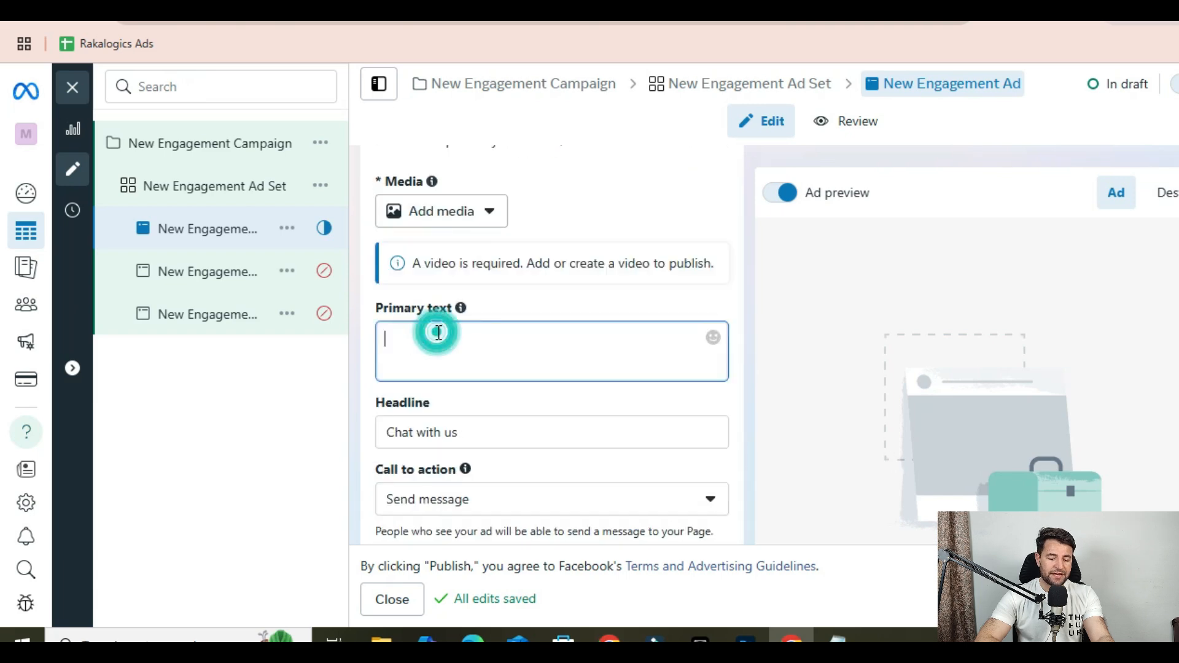
pyautogui.click(455, 431)
pyautogui.tripleClick(456, 432)
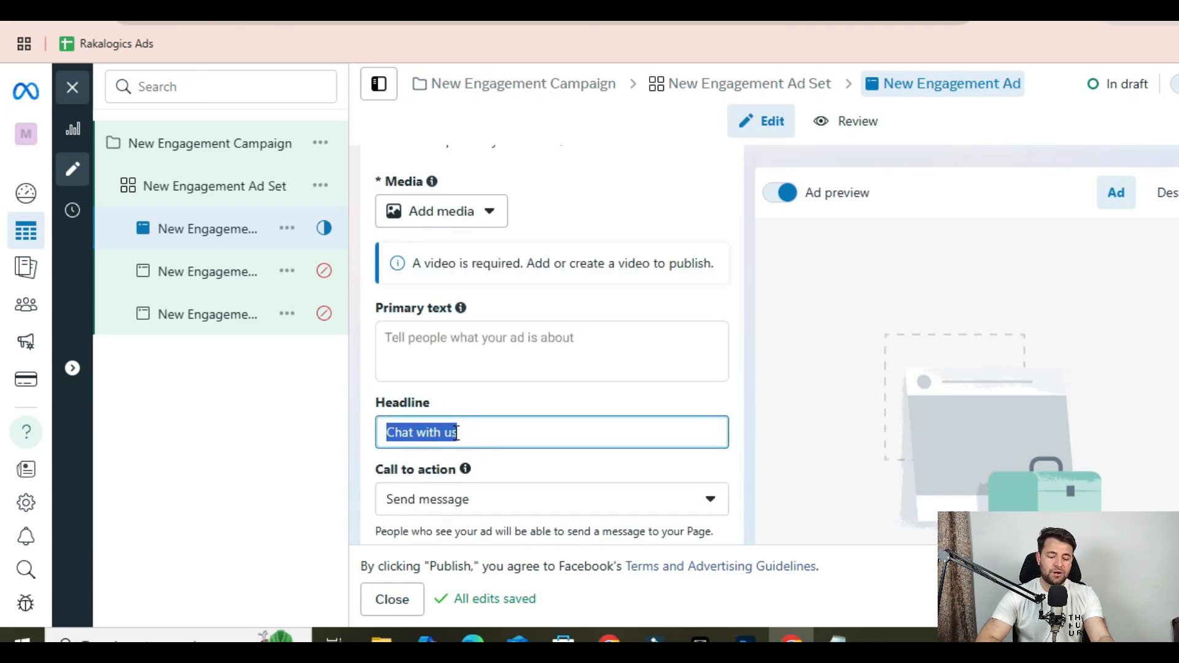
pyautogui.write('Book your trip')
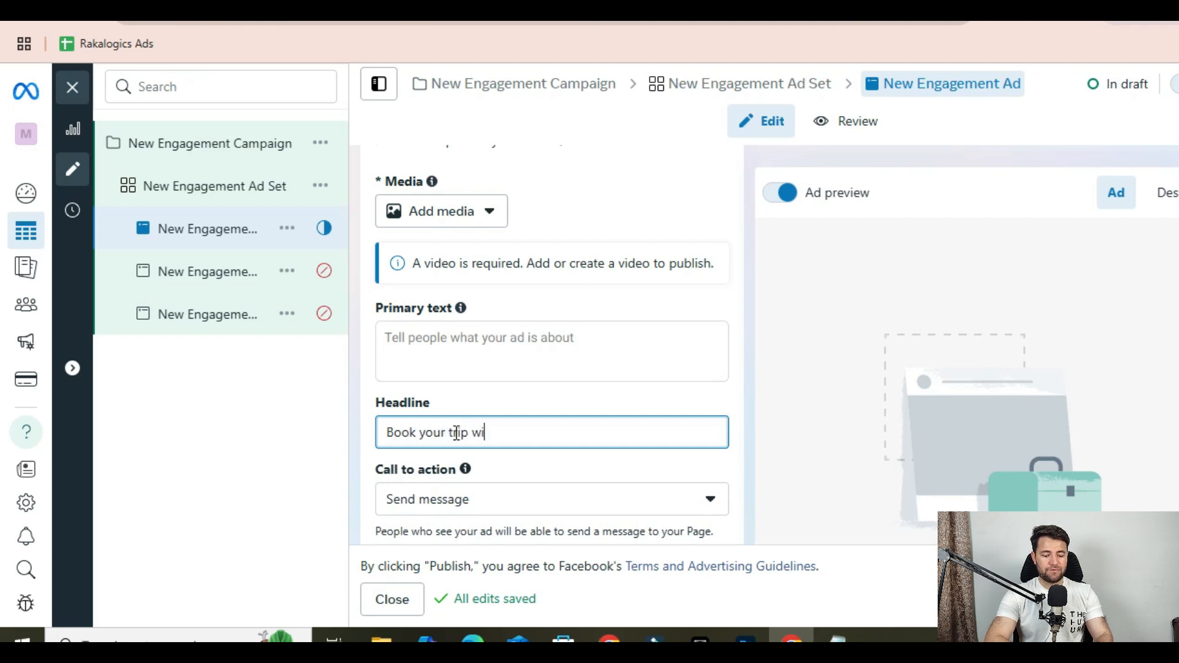
pyautogui.scroll(-1, 467, 491)
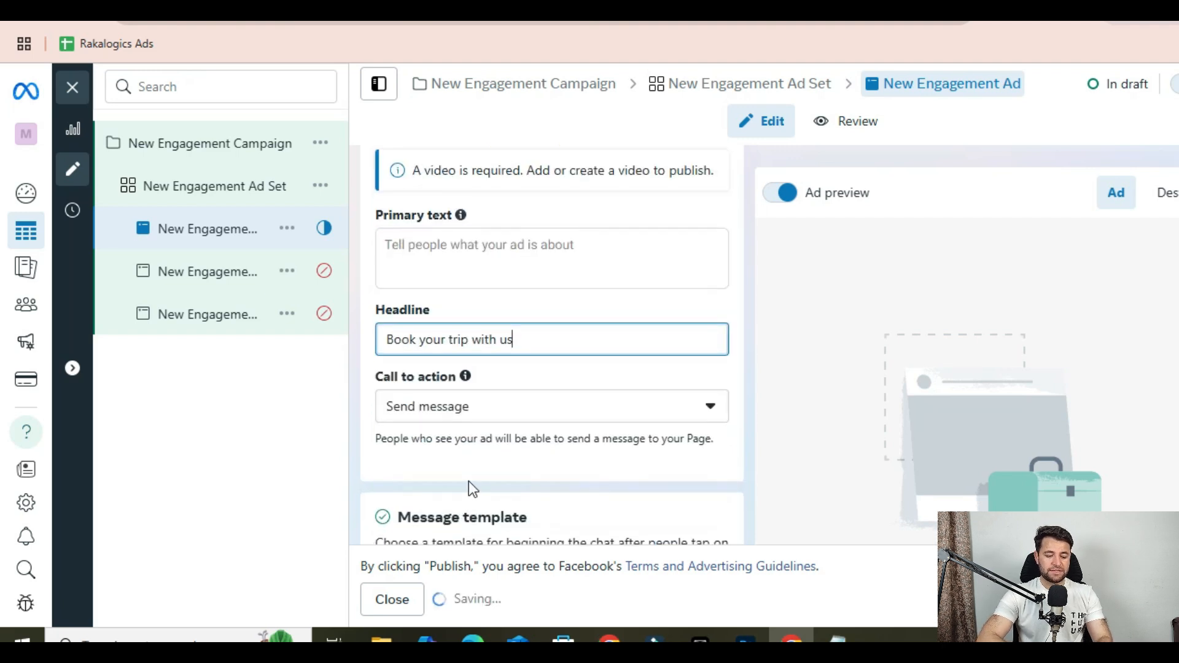
# - Look through the ad's available call-to-action options without changing the selection
pyautogui.click(485, 407)
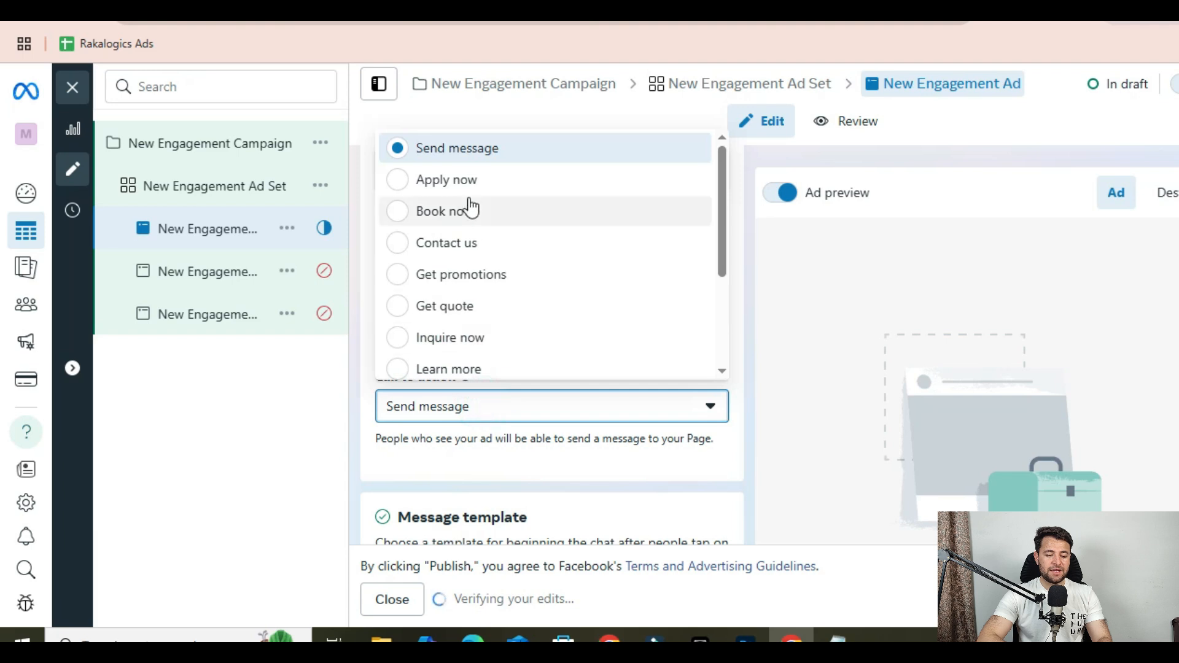
pyautogui.scroll(-3, 500, 266)
pyautogui.scroll(2, 500, 266)
pyautogui.scroll(1, 527, 194)
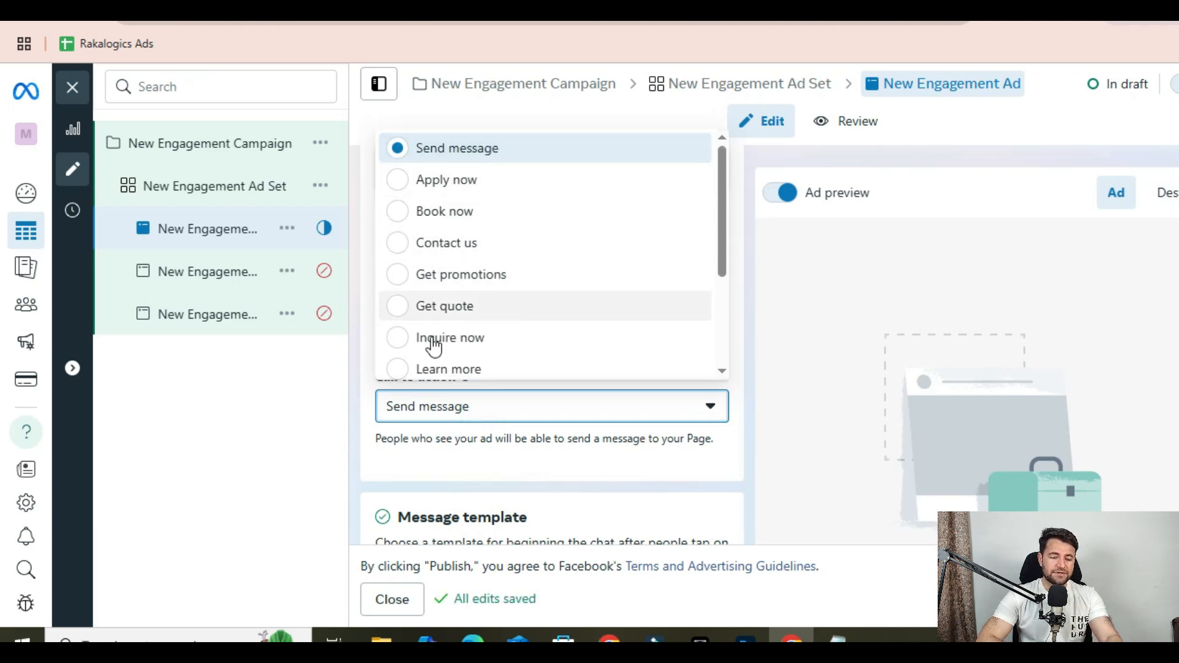
pyautogui.click(251, 180)
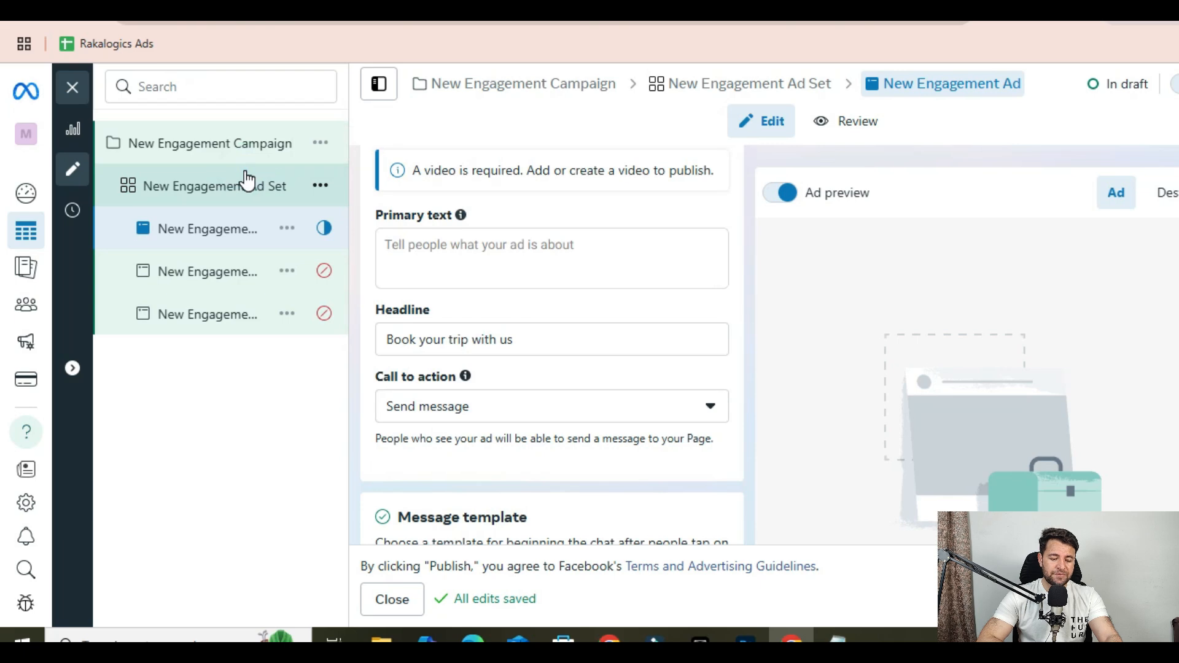
# - Remove Messenger from the message destinations of the New Engagement Ad Set
pyautogui.click(247, 181)
pyautogui.scroll(-5, 458, 384)
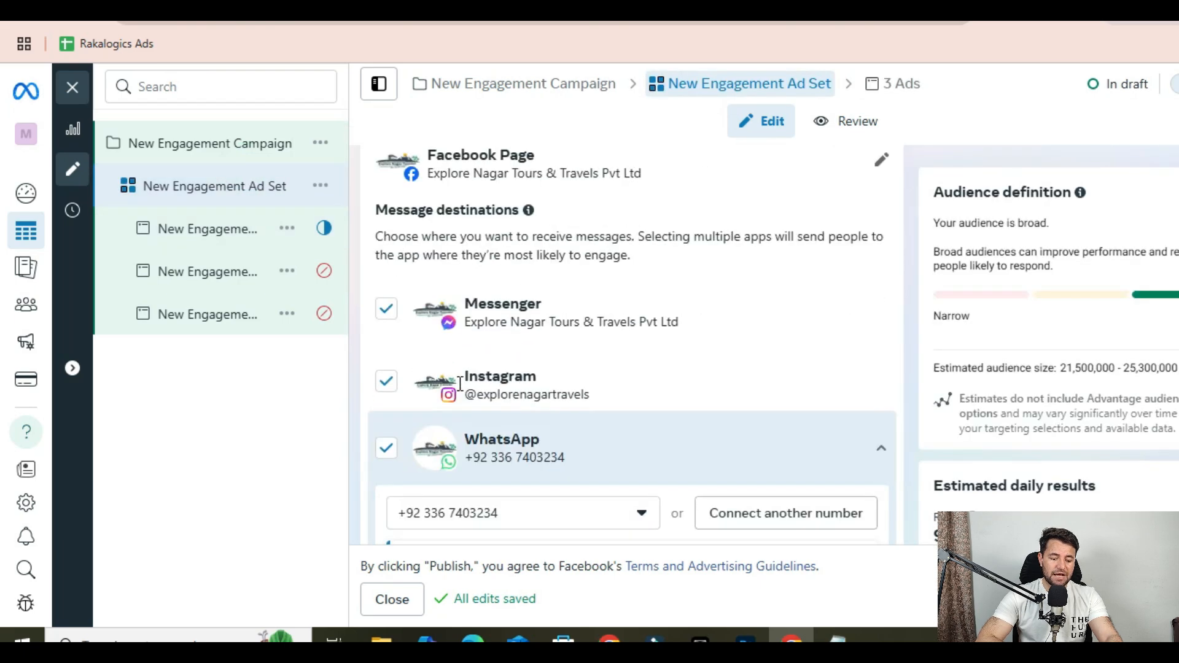
pyautogui.click(383, 297)
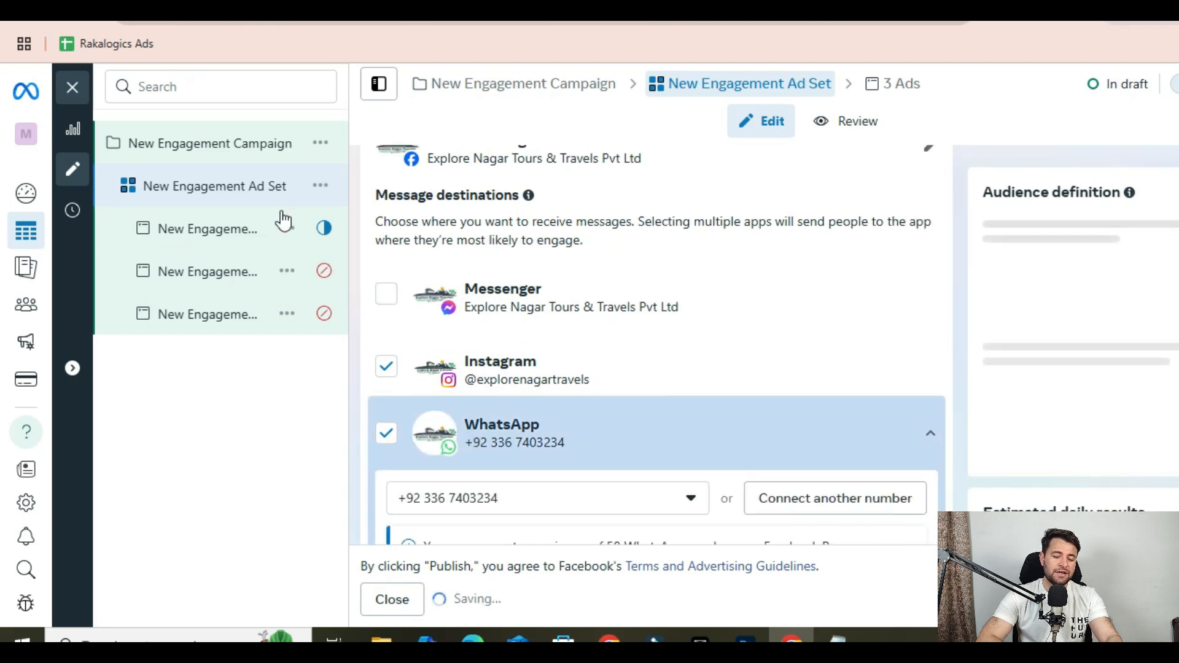
# - Reopen the original New Engagement Ad and review its primary text, headline, description and call-to-action fields
pyautogui.click(228, 229)
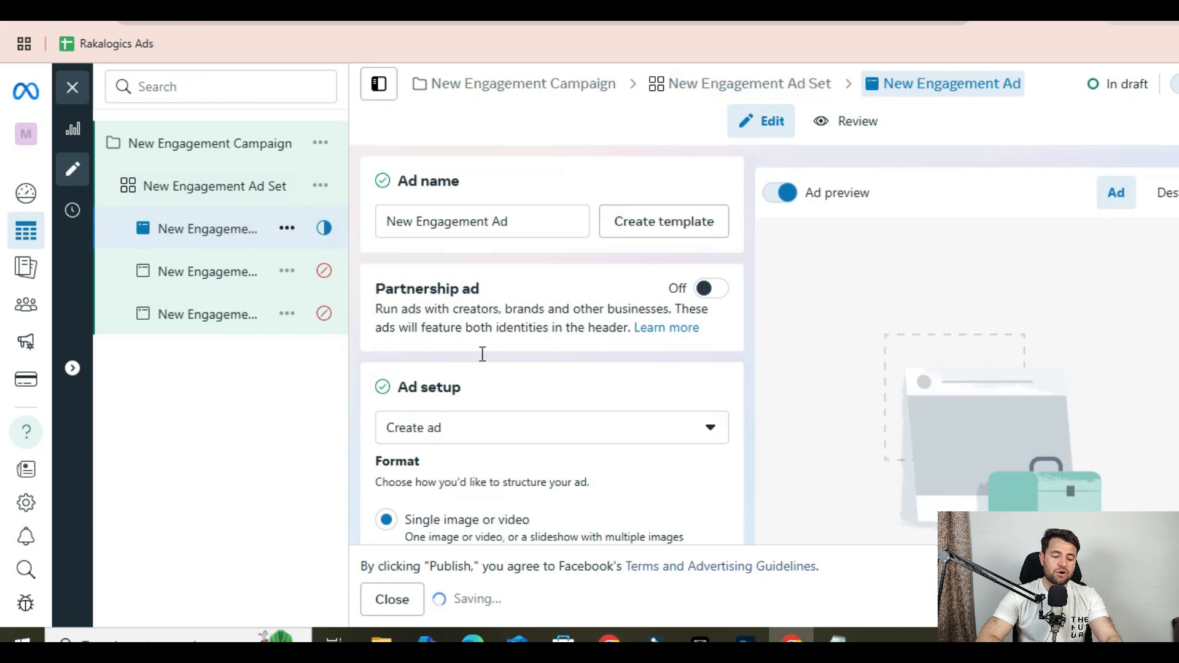
pyautogui.scroll(-10, 514, 426)
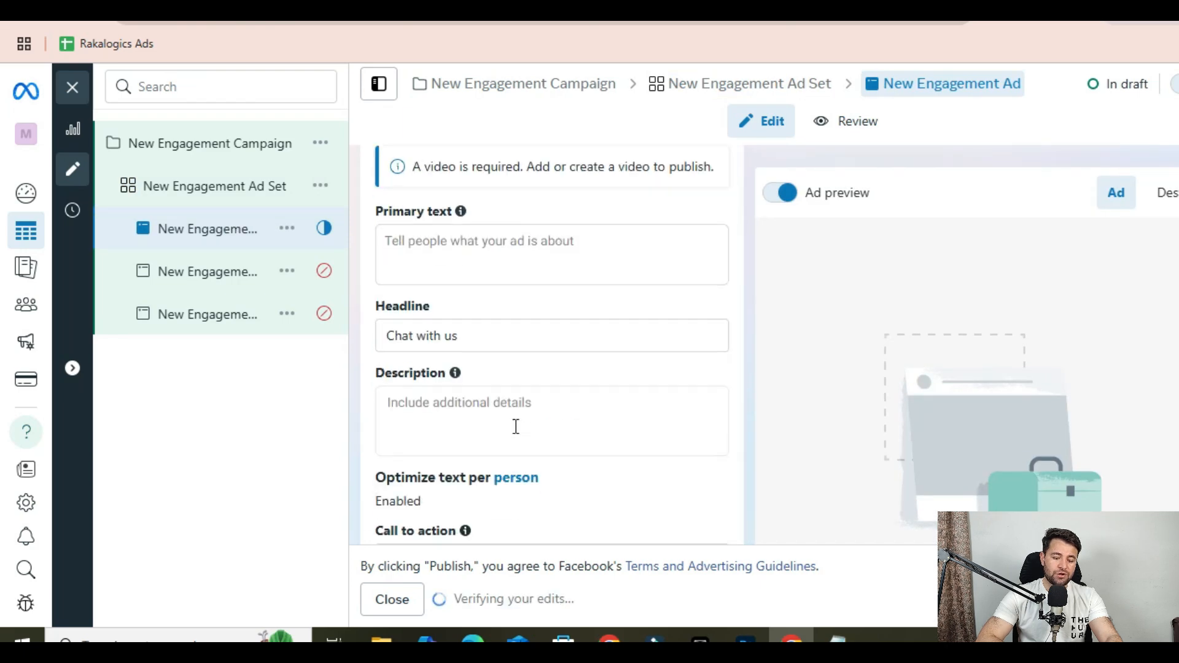
pyautogui.scroll(-3, 458, 422)
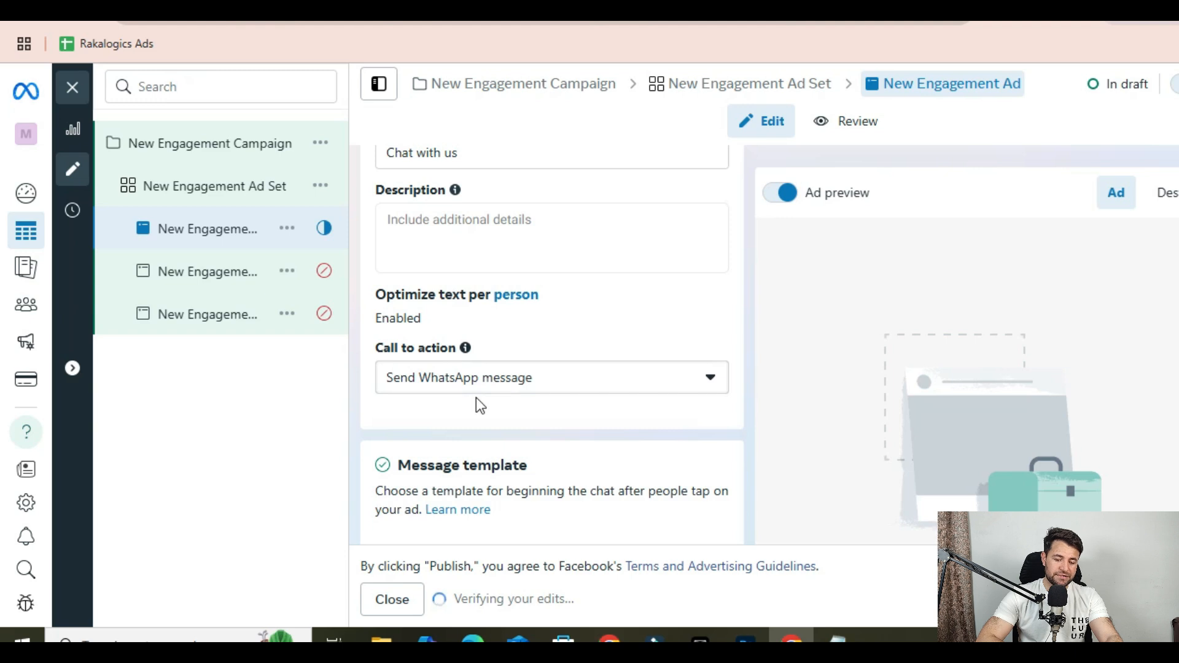
pyautogui.scroll(4, 477, 398)
pyautogui.click(476, 397)
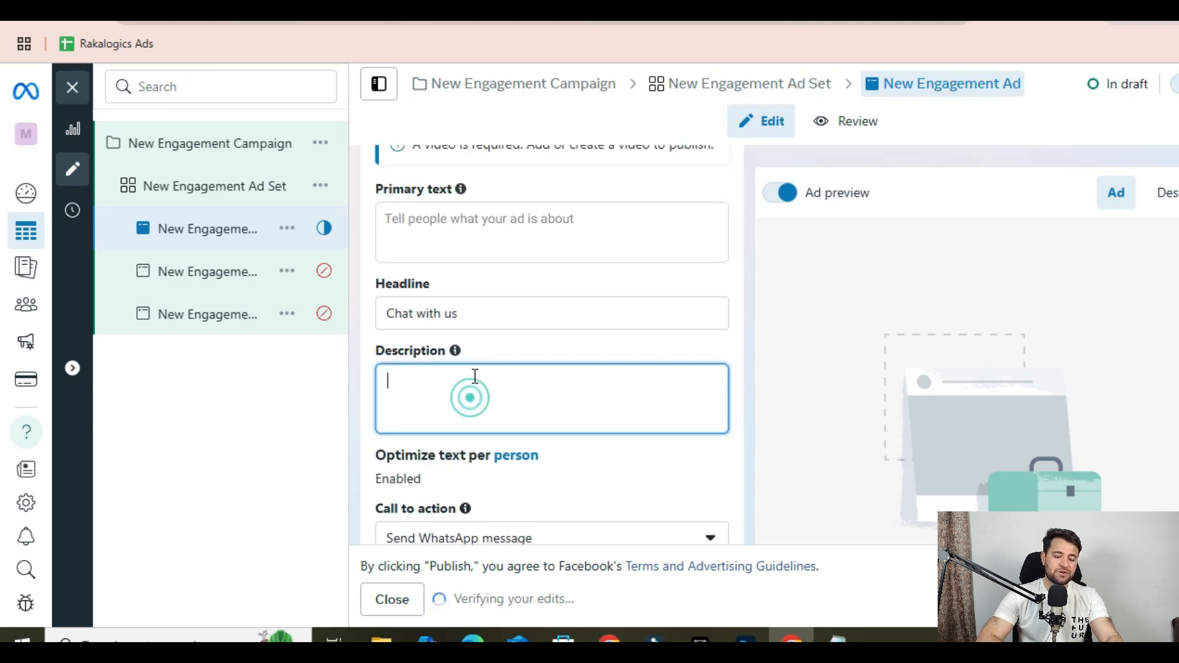
pyautogui.click(471, 242)
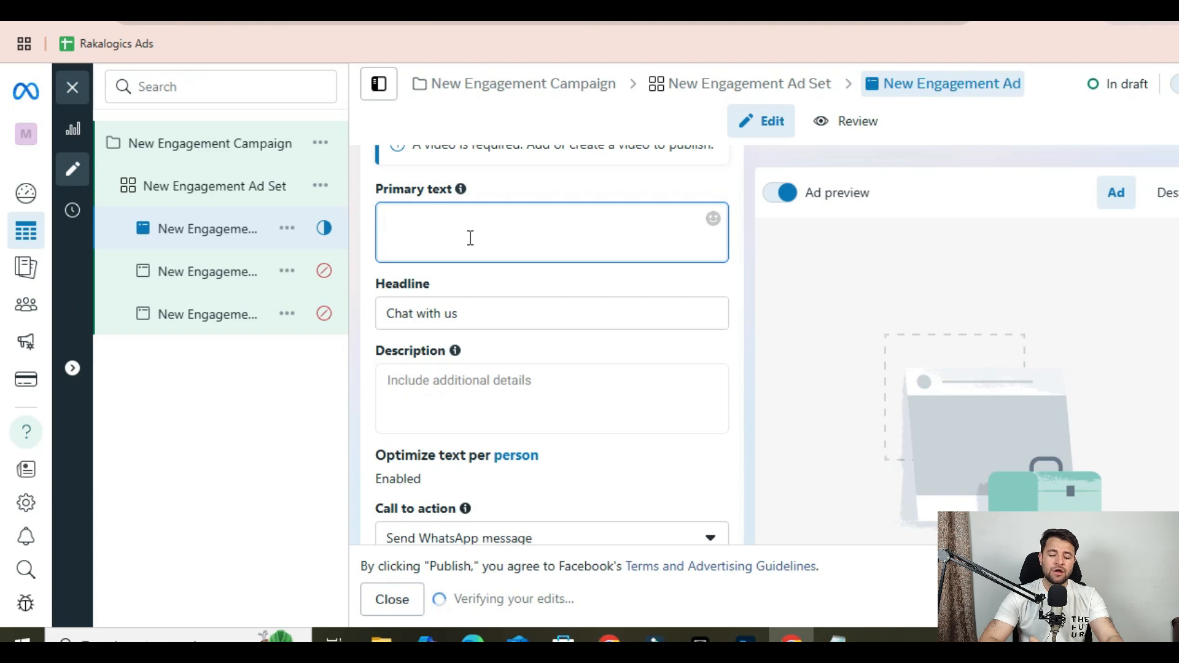
pyautogui.click(232, 237)
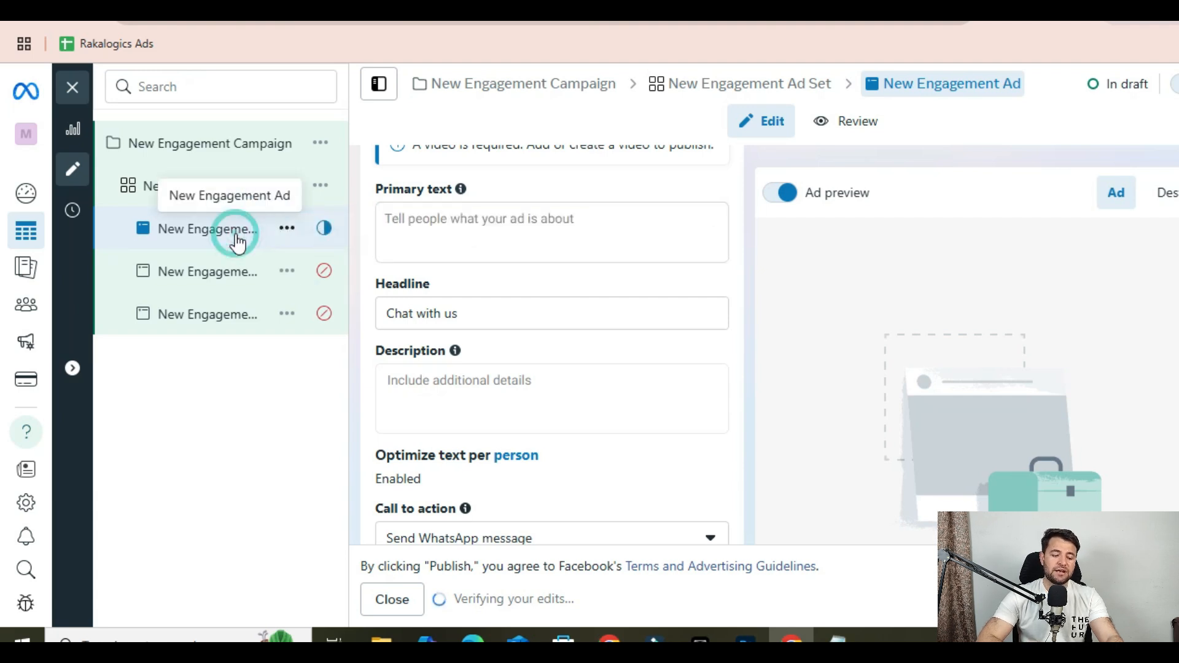